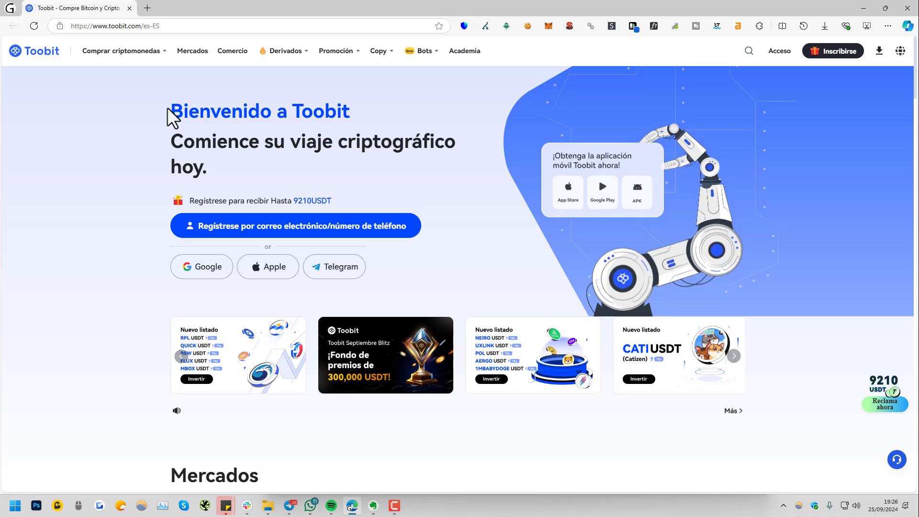
Open the registration form for signing up with an email address or phone number.
scroll(172, 114, "down", 2)
scroll(207, 118, "up", 2)
scroll(206, 118, "down", 2)
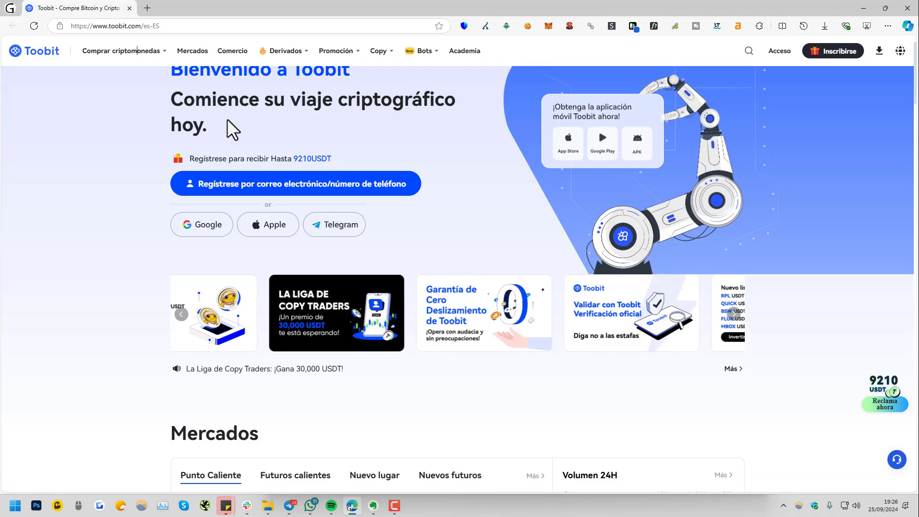
scroll(229, 128, "up", 2)
mouse_move(302, 62)
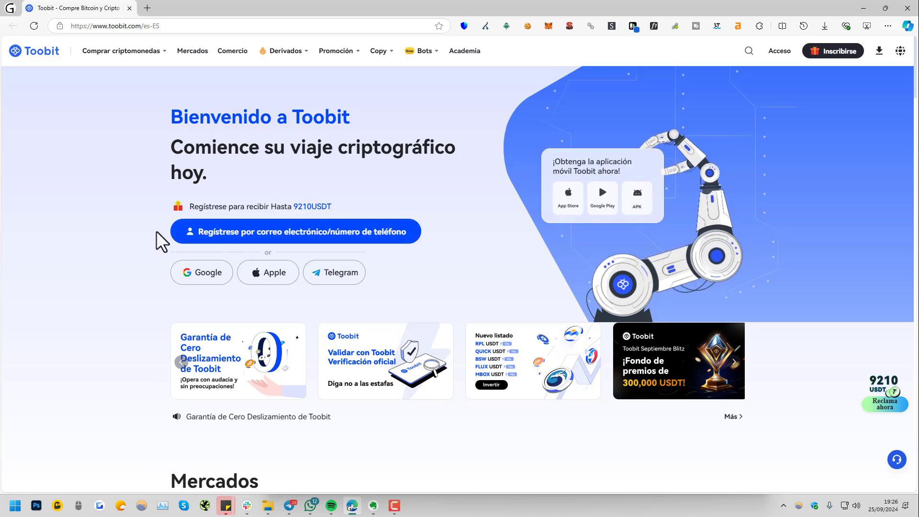
left_click(266, 239)
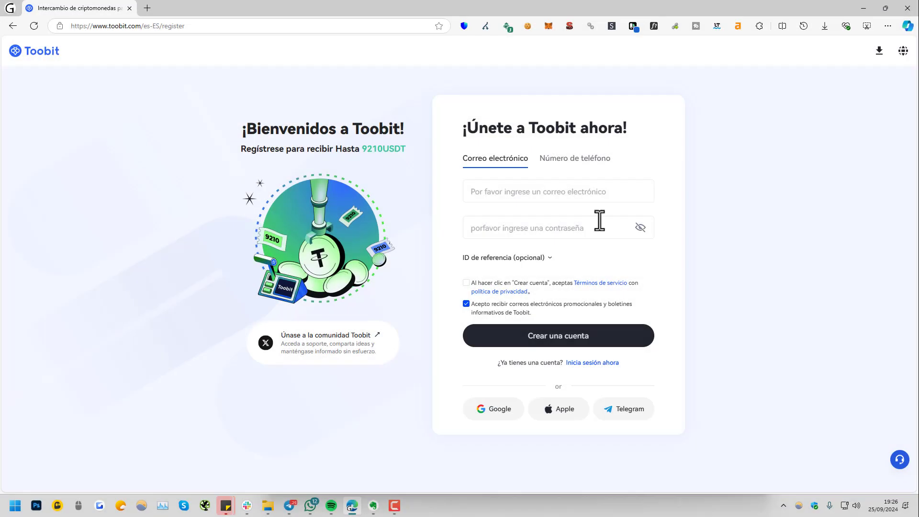
Create the account by email with an email address and password, accepting the terms of service and opting out of promotional emails.
left_click(541, 160)
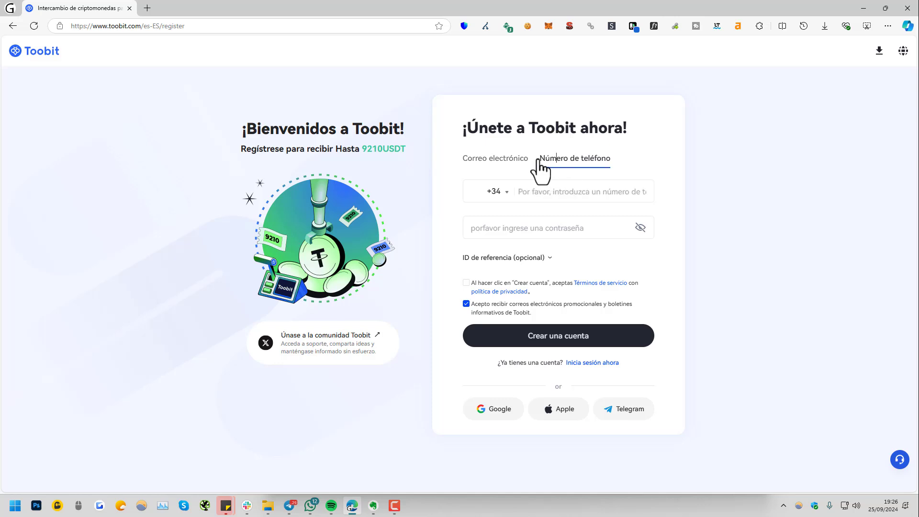
left_click(514, 158)
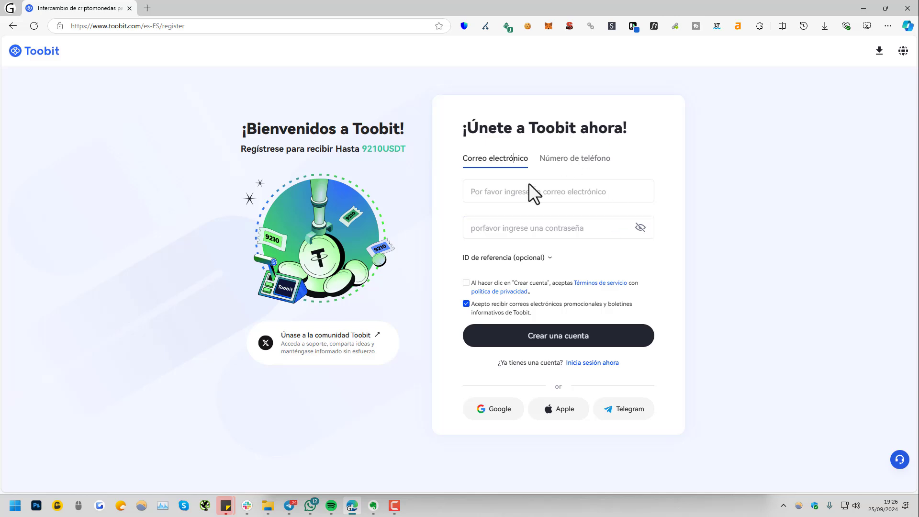
left_click(465, 304)
left_click(465, 283)
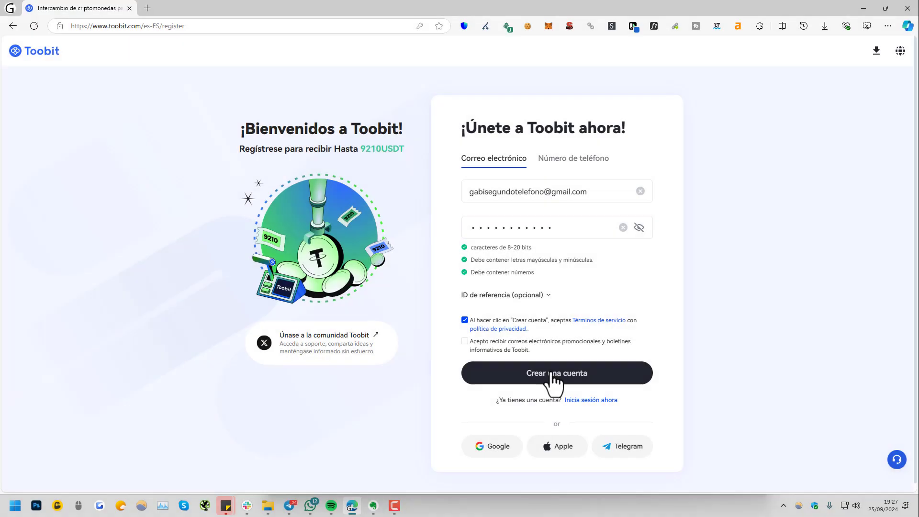
left_click(552, 376)
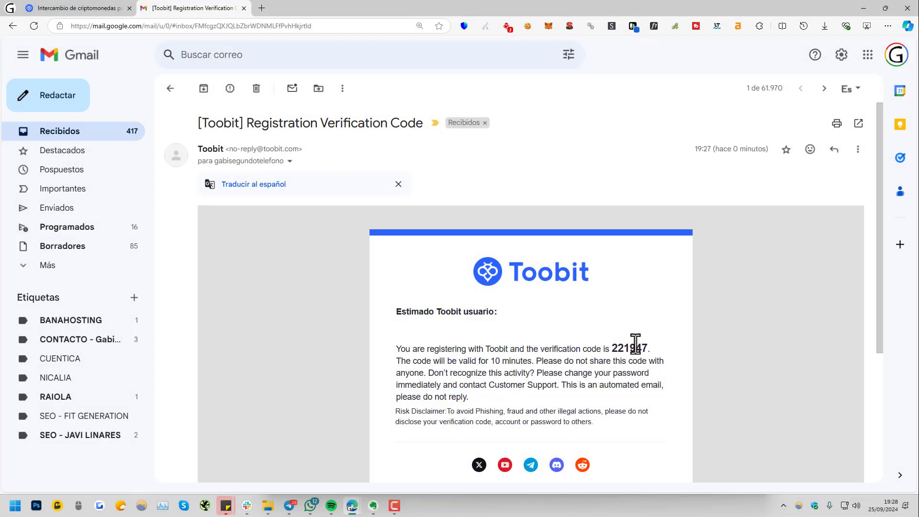
Copy the verification code from the Toobit email in Gmail, enter it in the email verification form and close the Gmail page.
double_click(631, 348)
key("ctrl+c")
left_click(99, 7)
left_click(452, 241)
key("ctrl+v")
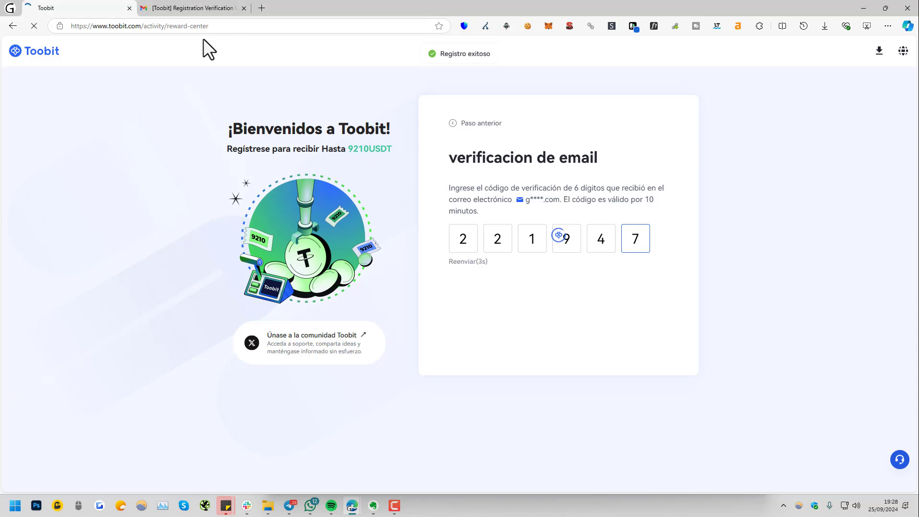
middle_click(193, 5)
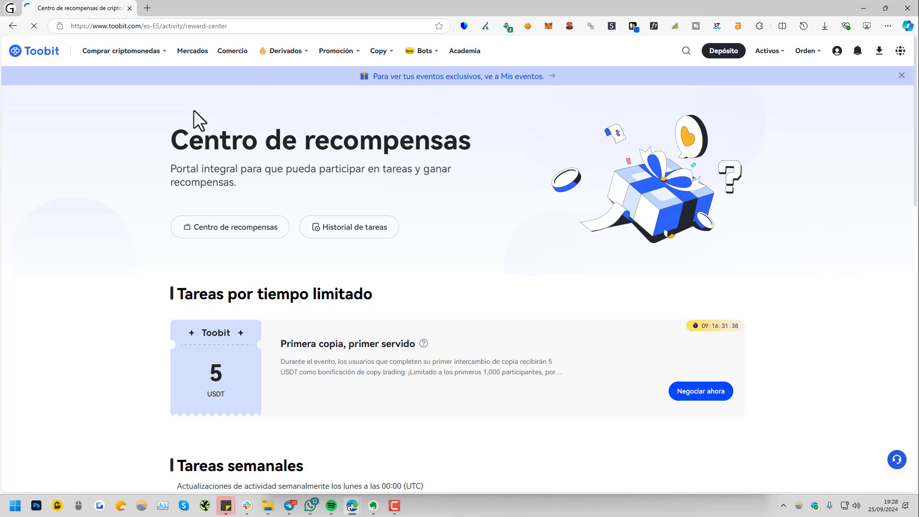
Open the account summary, dismiss the security tips and go to the identity verification page.
left_click(768, 52)
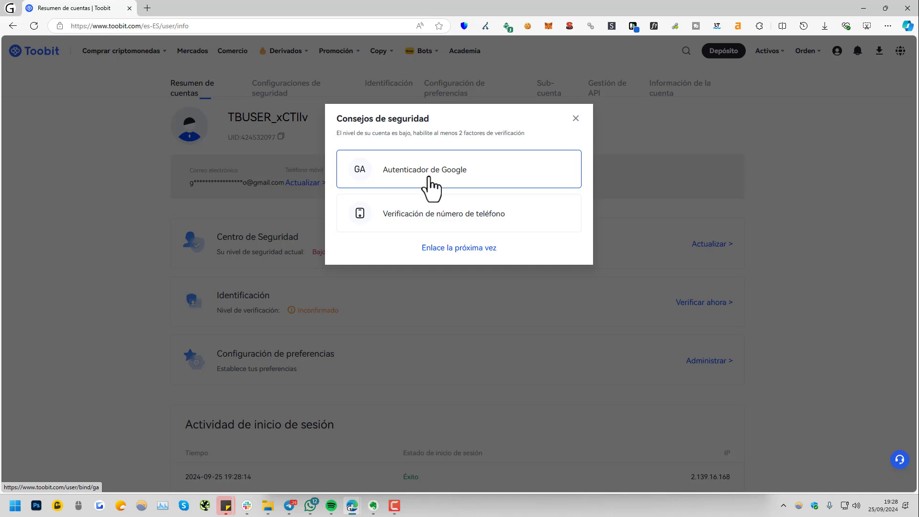
left_click(575, 120)
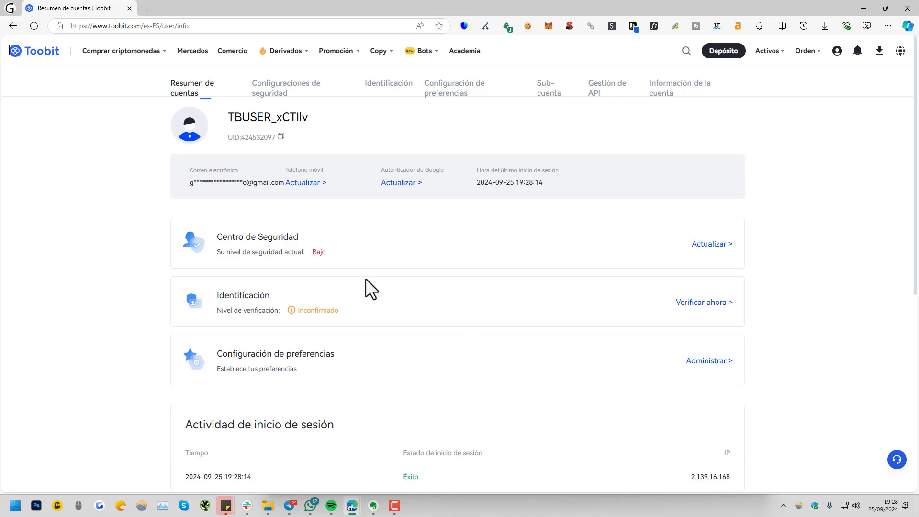
left_click(704, 301)
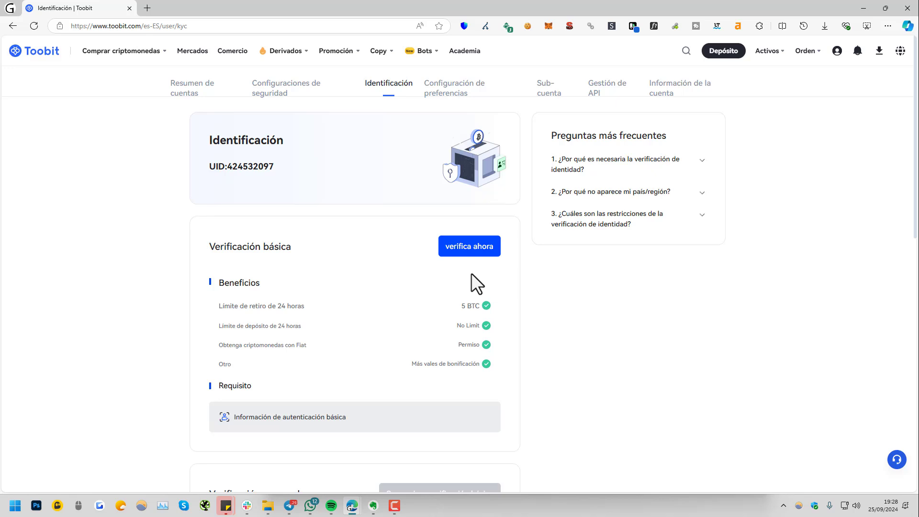
Examine the benefits and requirements of the basic and advanced verification levels.
scroll(460, 281, "down", 3)
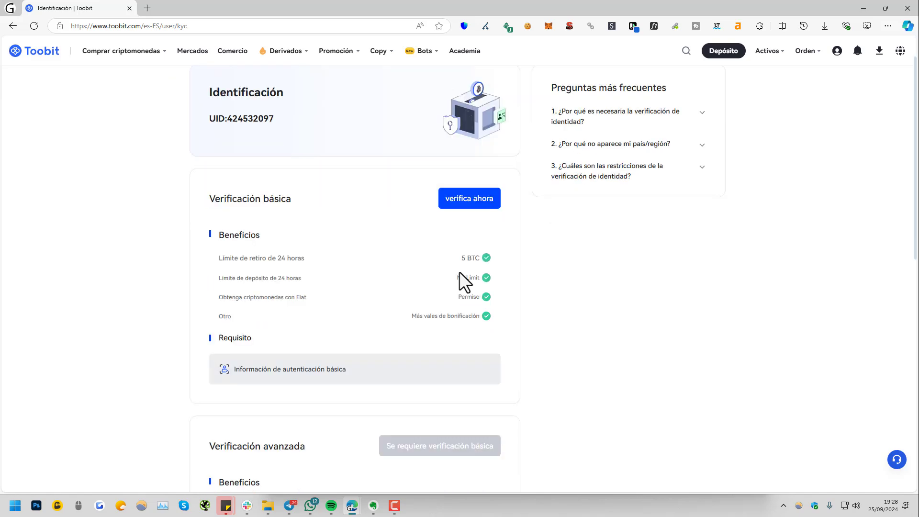
scroll(461, 281, "up", 3)
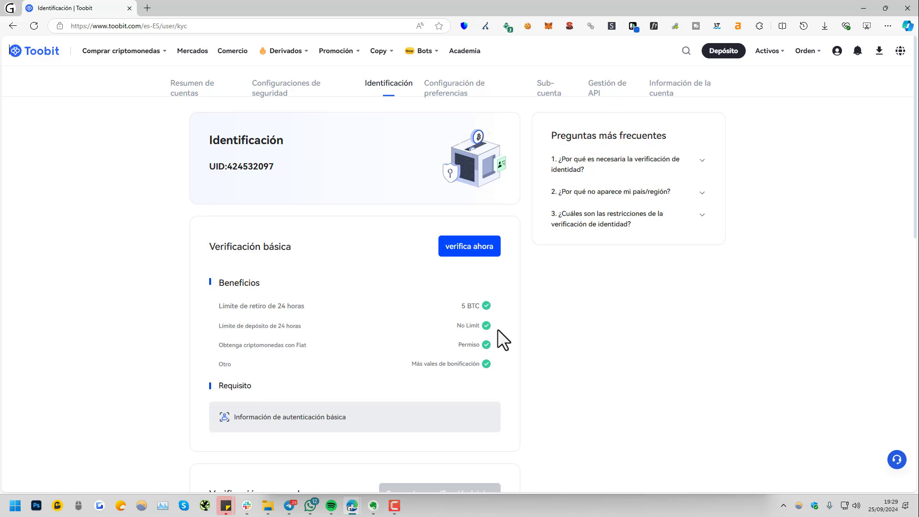
left_click_drag(365, 421, 235, 420)
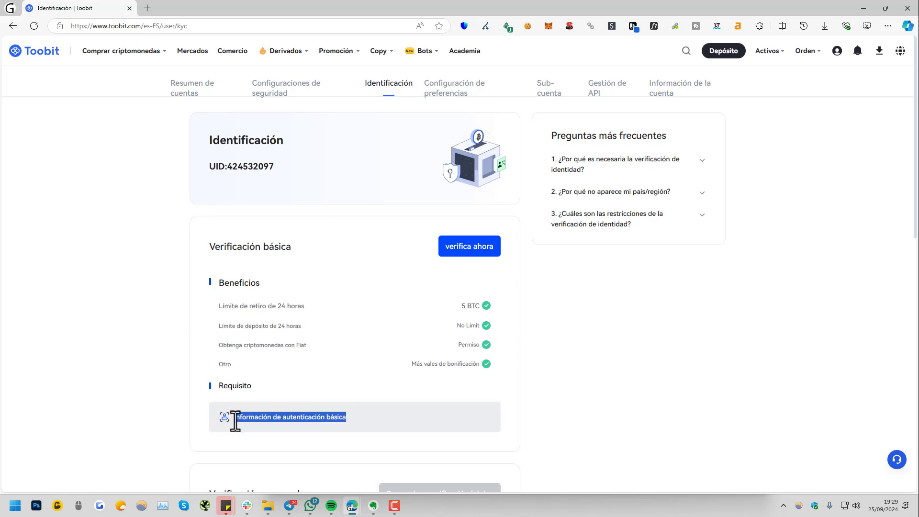
left_click(401, 395)
scroll(401, 396, "down", 5)
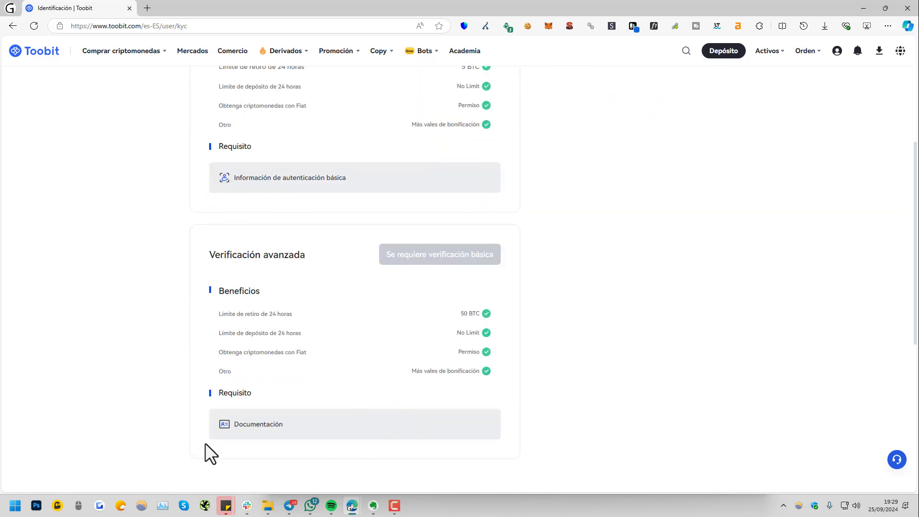
left_click_drag(205, 443, 74, 435)
left_click(331, 401)
scroll(399, 375, "up", 5)
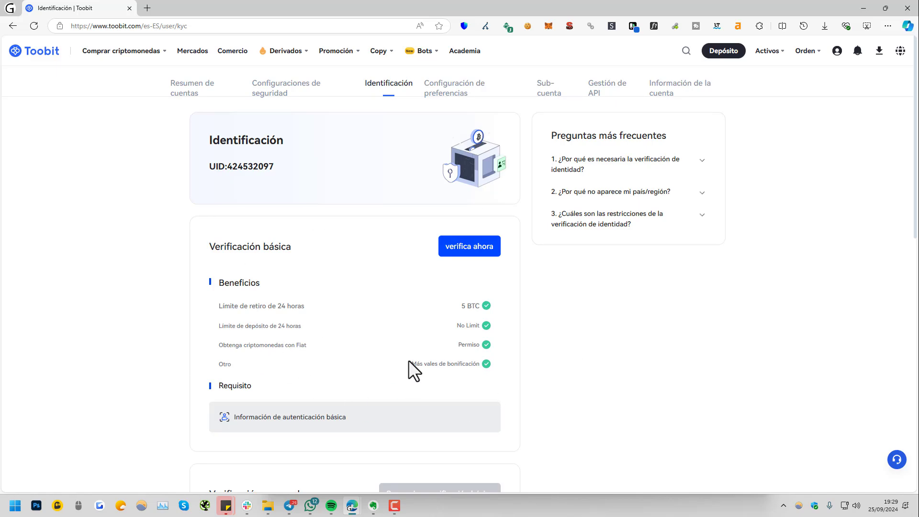
scroll(236, 263, "down", 10)
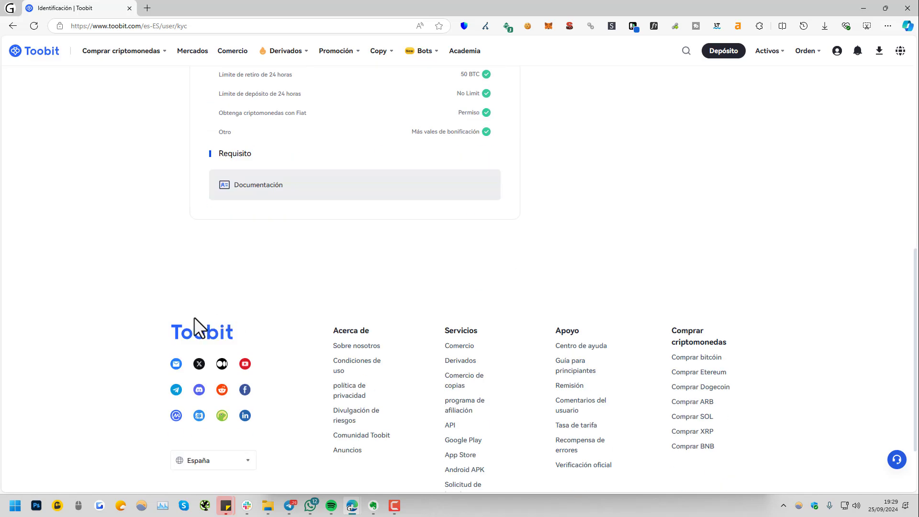
scroll(195, 267, "up", 2)
scroll(246, 109, "up", 8)
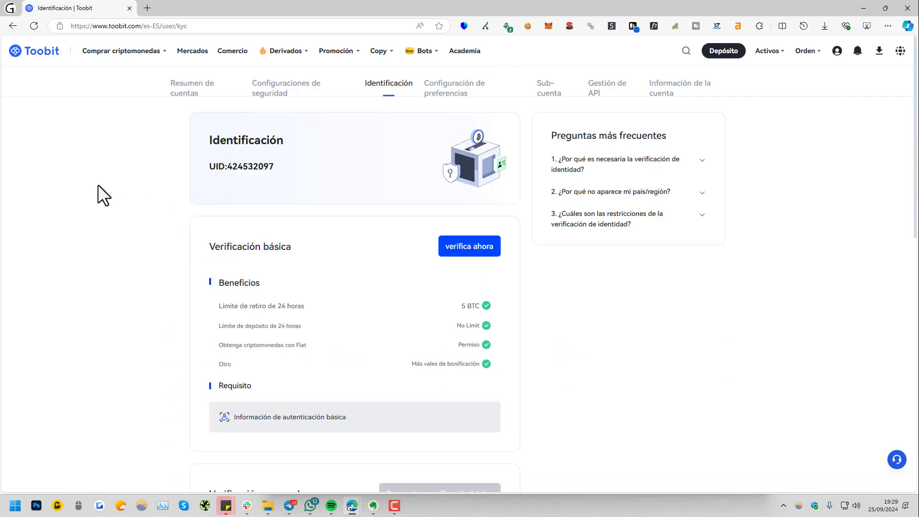
Return to the home page and look through its markets and products and services sections.
left_click(38, 54)
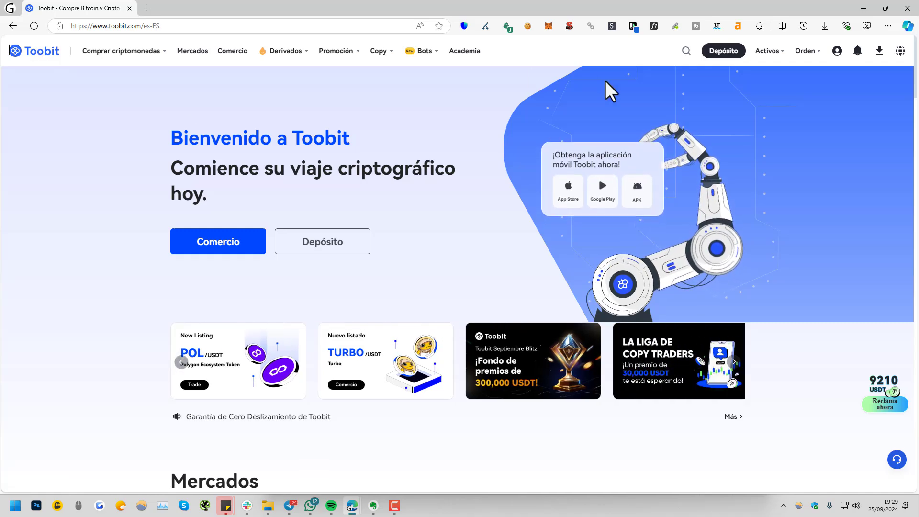
scroll(851, 205, "down", 8)
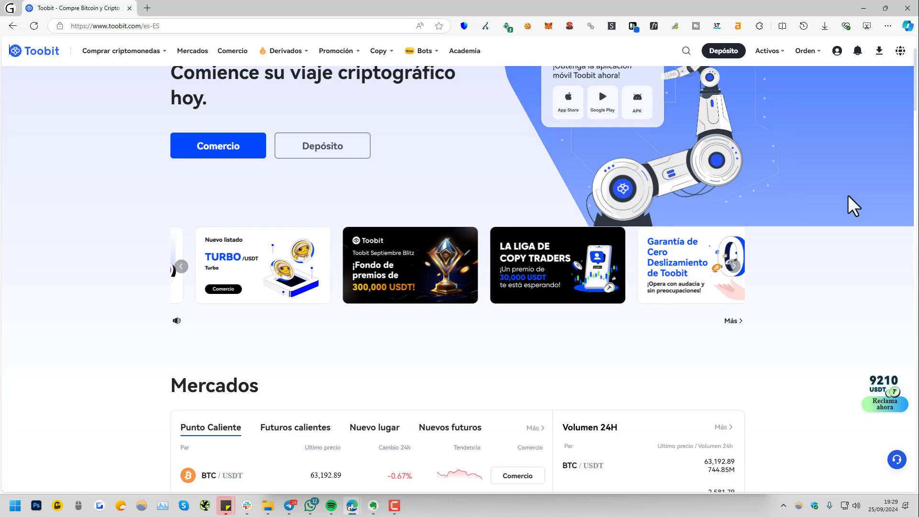
scroll(872, 187, "up", 2)
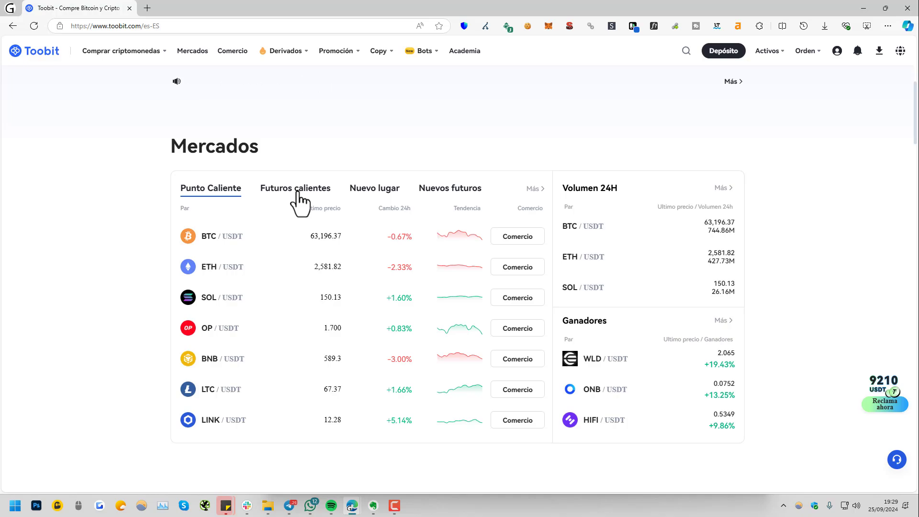
scroll(543, 187, "down", 10)
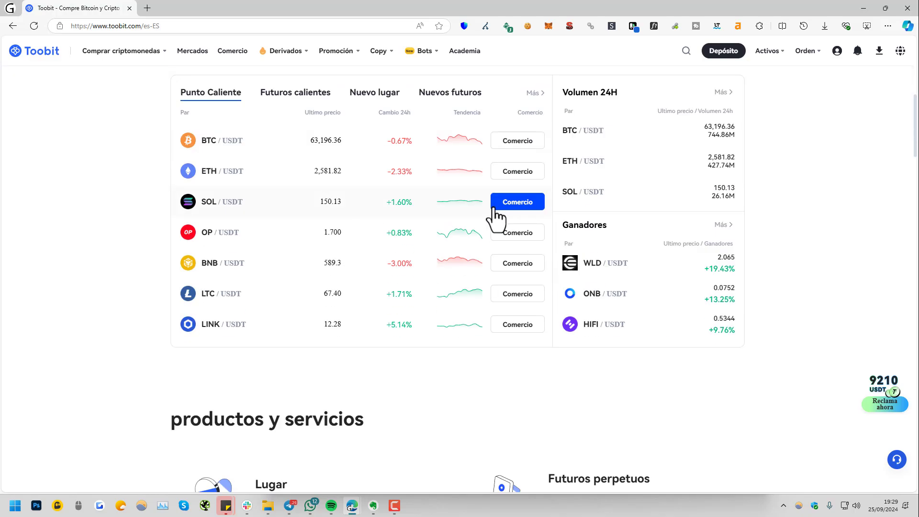
scroll(79, 352, "down", 5)
key("Home")
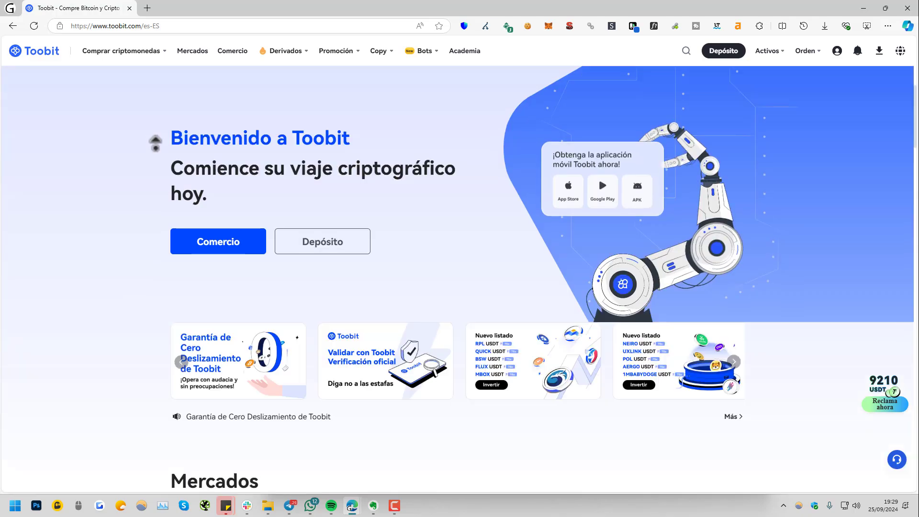
Open the credit/debit card purchase page and set the payment to 1000 EUR.
mouse_move(155, 57)
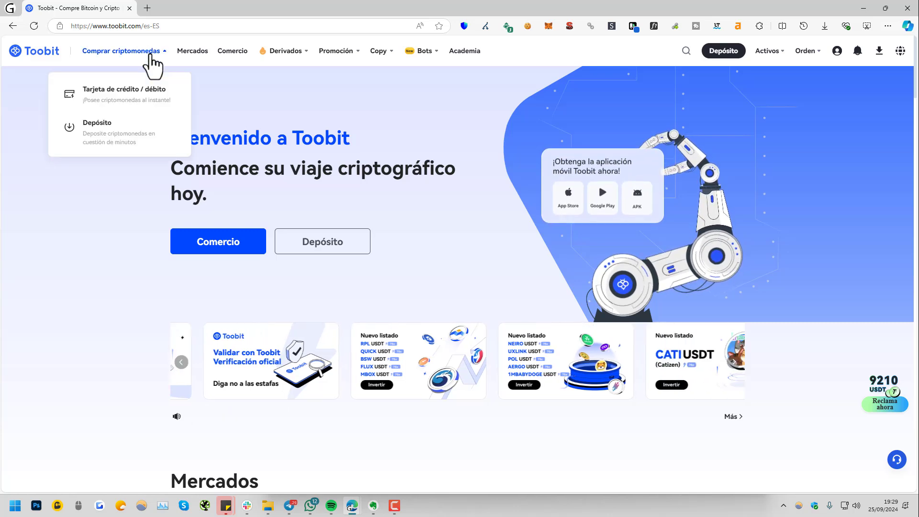
left_click(127, 102)
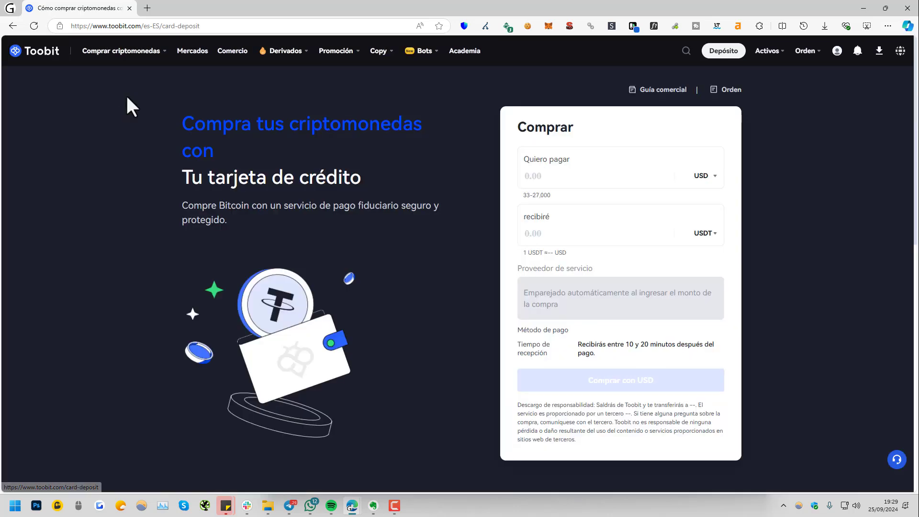
left_click(685, 178)
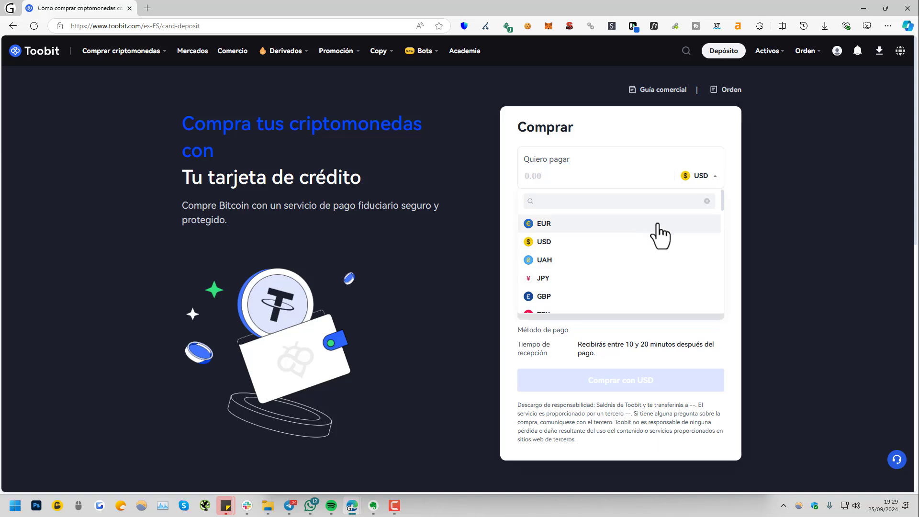
left_click(626, 230)
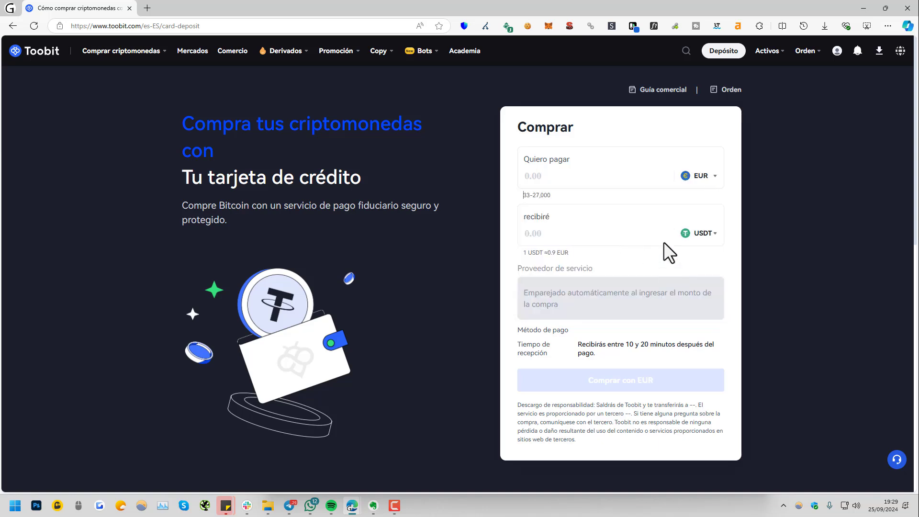
left_click(627, 178)
type("1000")
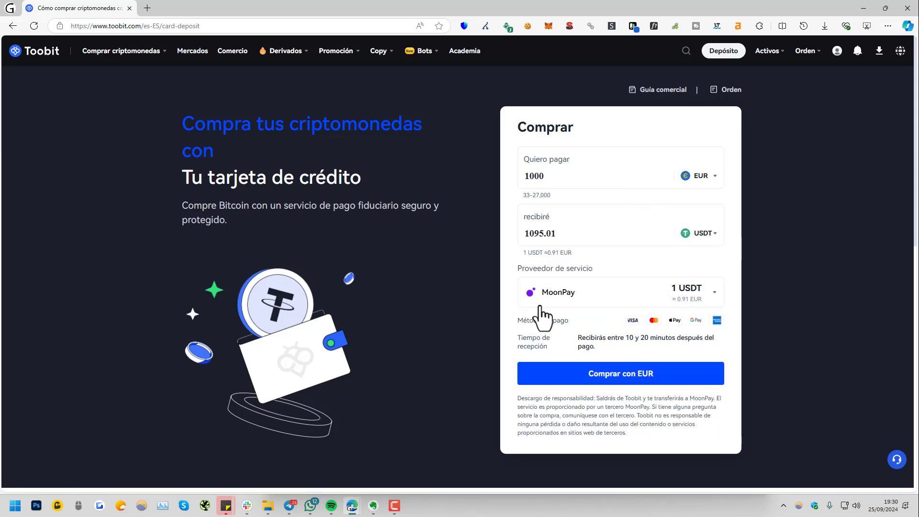
Select Simplex as the service provider and try to buy with EUR, cancelling the basic verification request.
left_click(610, 297)
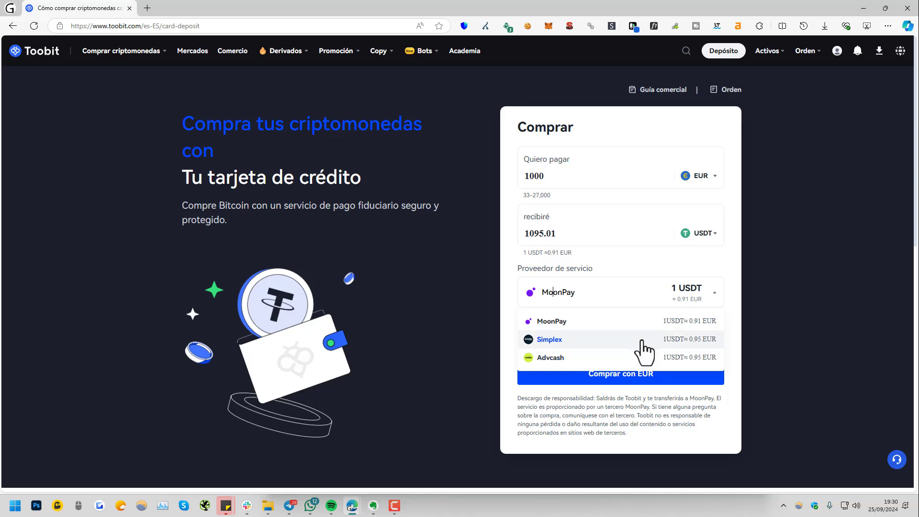
left_click(585, 347)
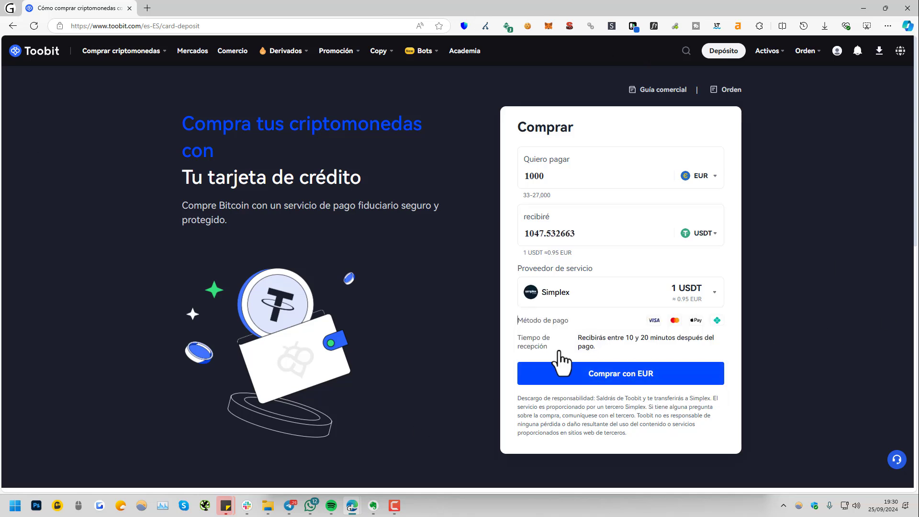
left_click(585, 378)
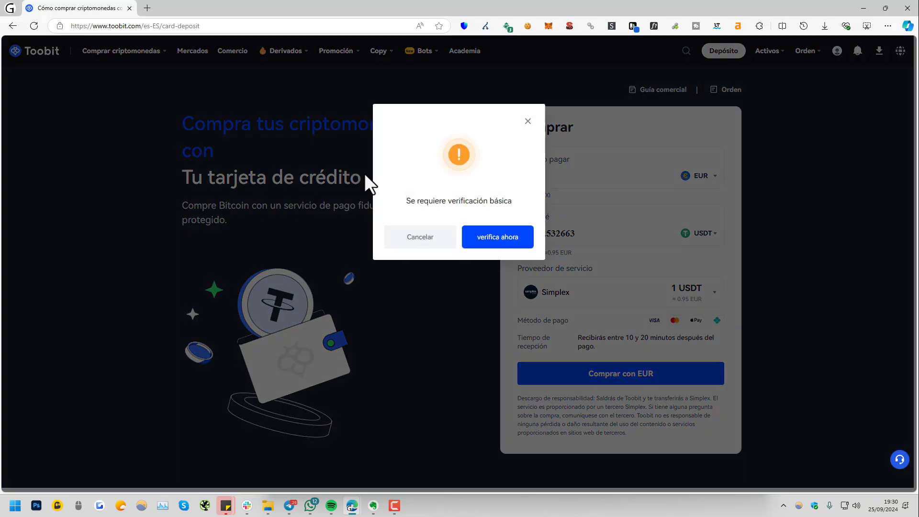
left_click(408, 239)
left_click(586, 367)
left_click(424, 242)
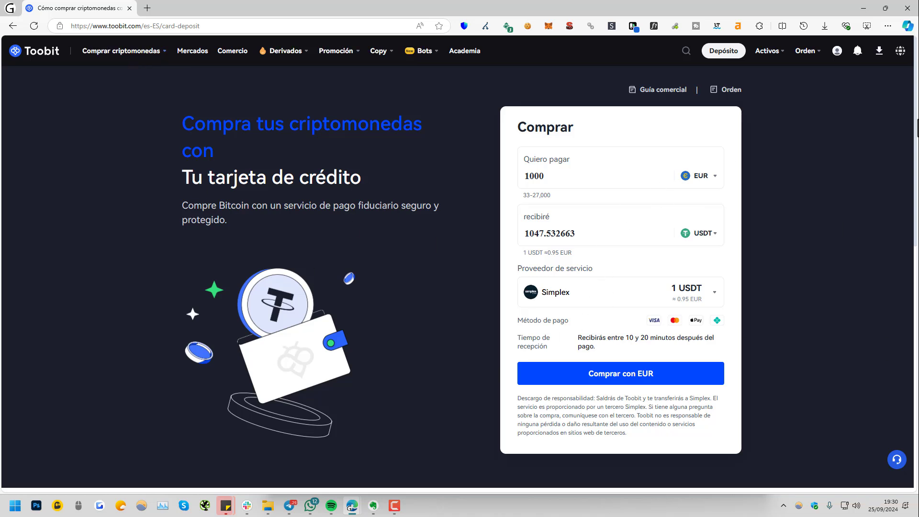
Open the cryptocurrency deposit page and dismiss its introductory guide.
mouse_move(112, 54)
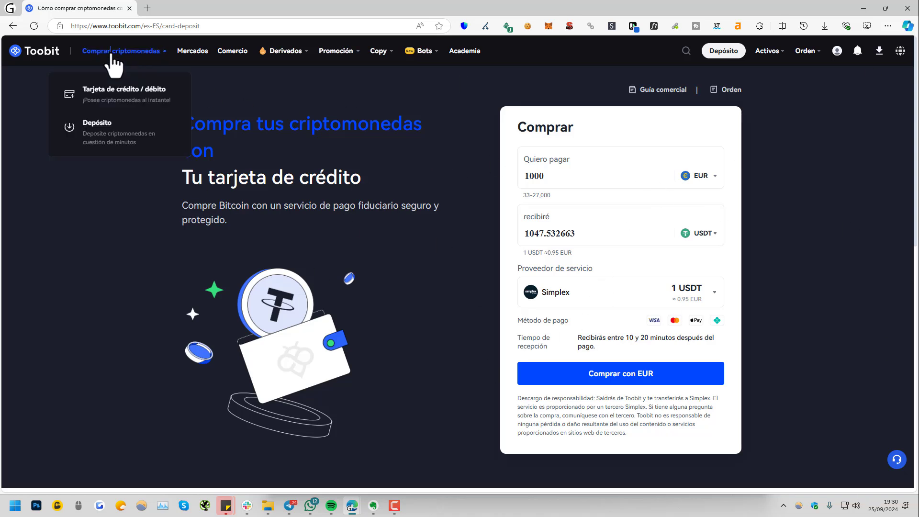
left_click(115, 142)
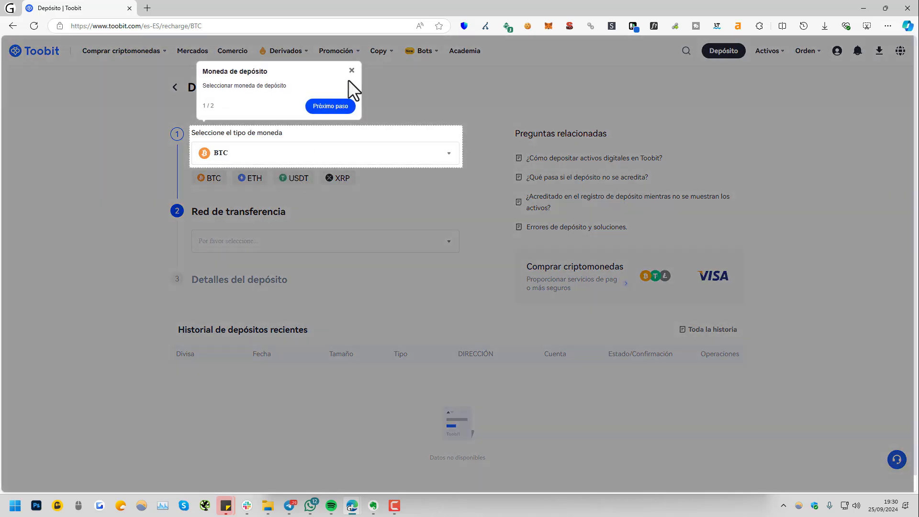
left_click(351, 72)
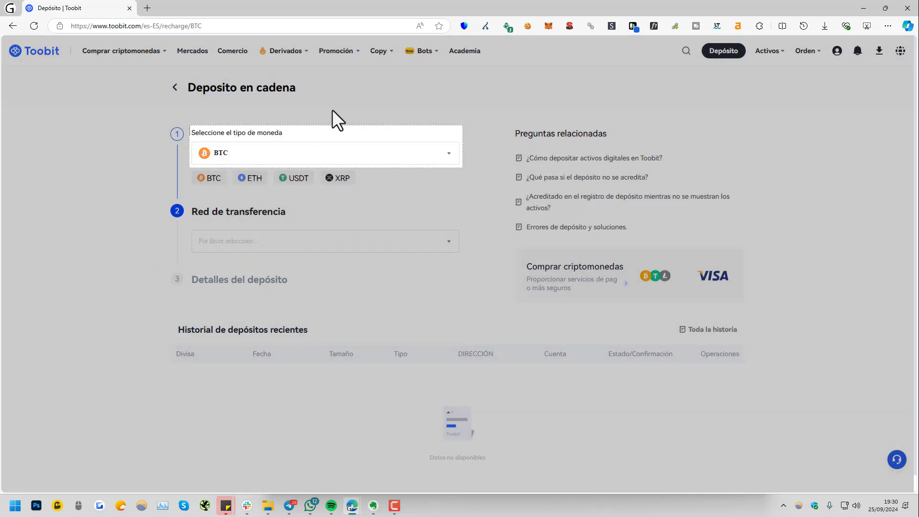
Choose the Bitcoin transfer network for the BTC deposit and dismiss the BTC-only address notice.
left_click(287, 160)
left_click(252, 239)
left_click(252, 239)
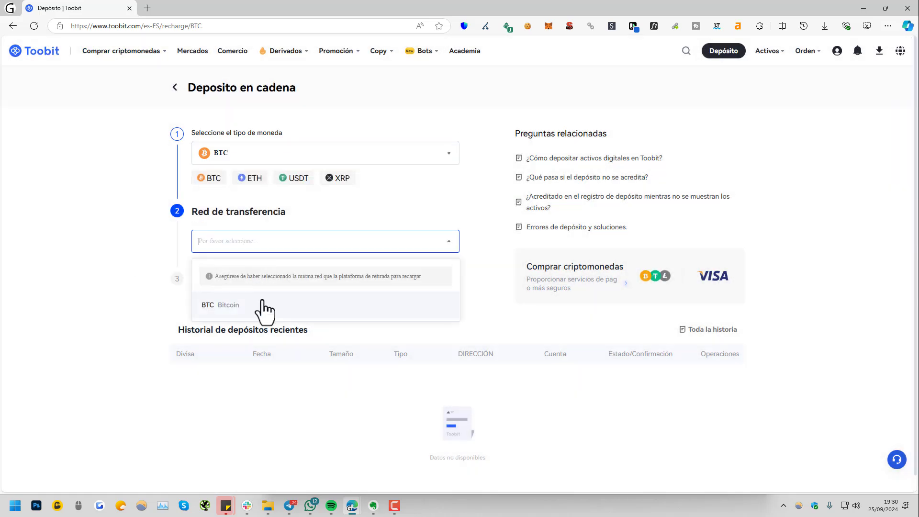
left_click(235, 310)
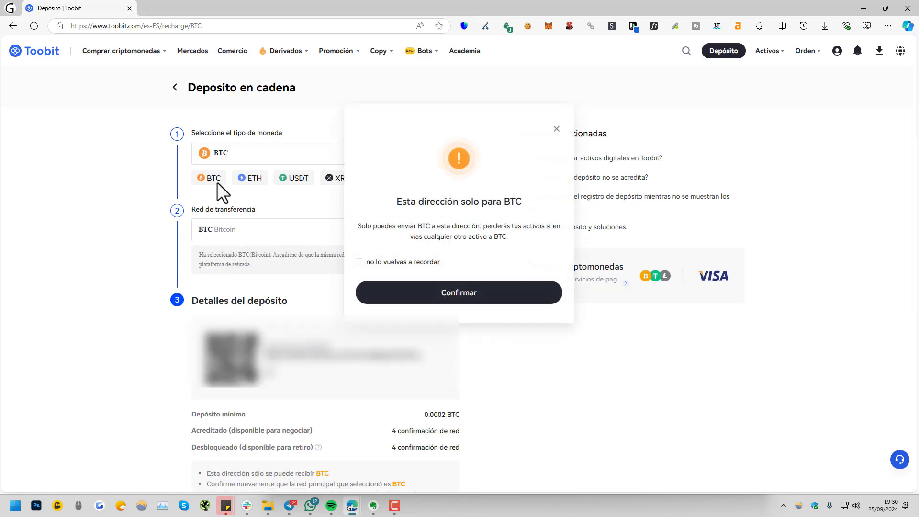
left_click(556, 128)
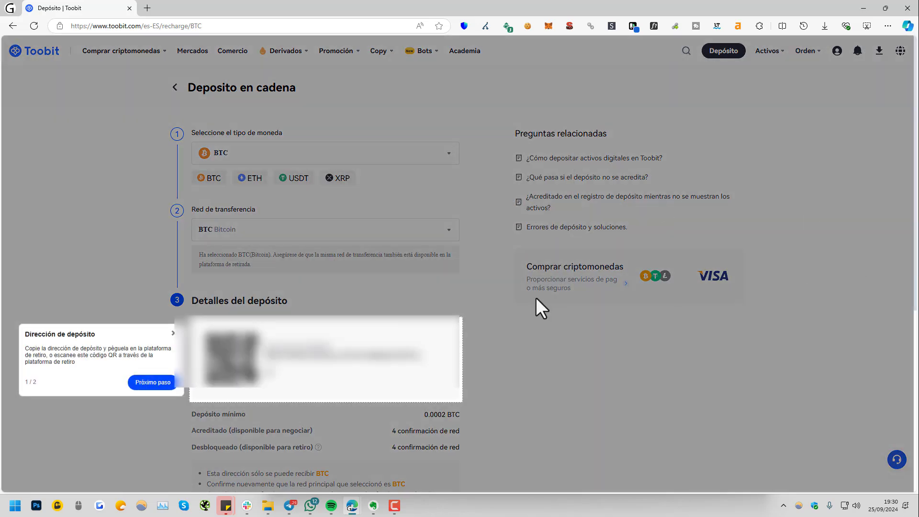
left_click(245, 388)
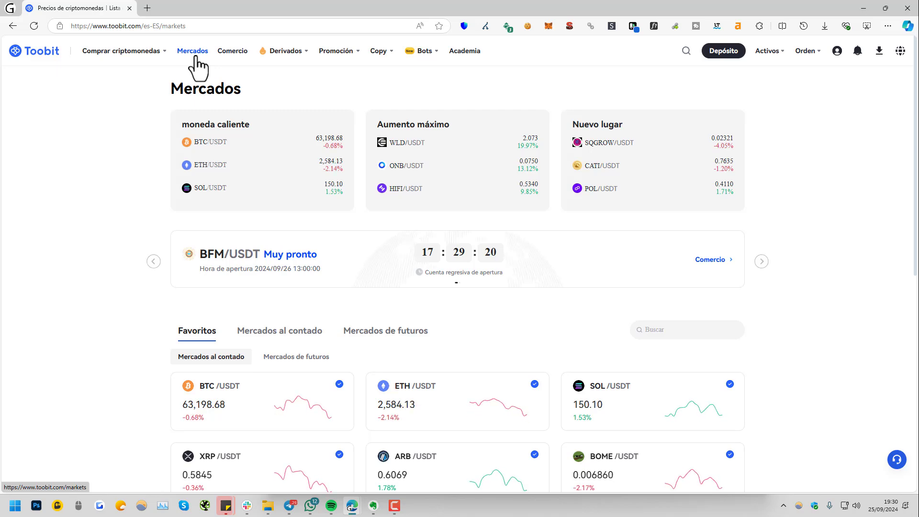
Look through the Mercados page and deselect BTC/USDT among the suggested favourite pairs.
scroll(220, 231, "down", 5)
scroll(272, 302, "up", 4)
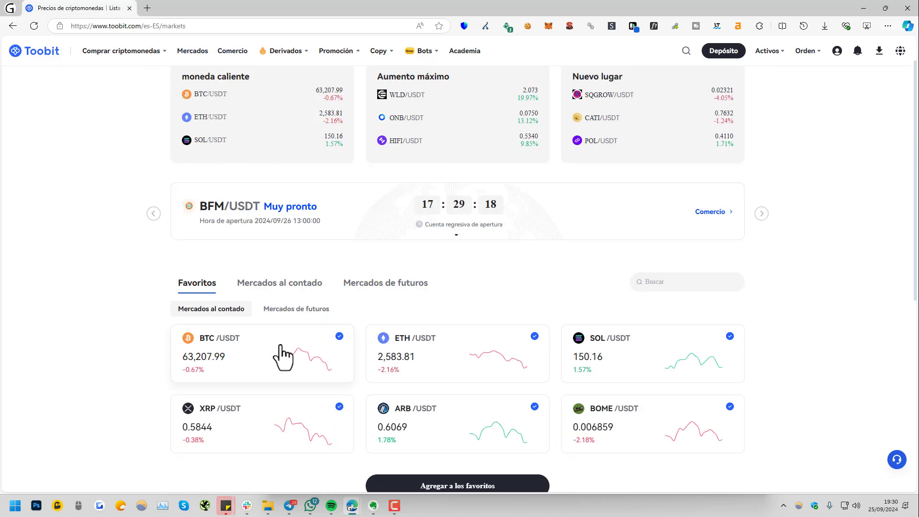
left_click(282, 356)
scroll(293, 295, "up", 1)
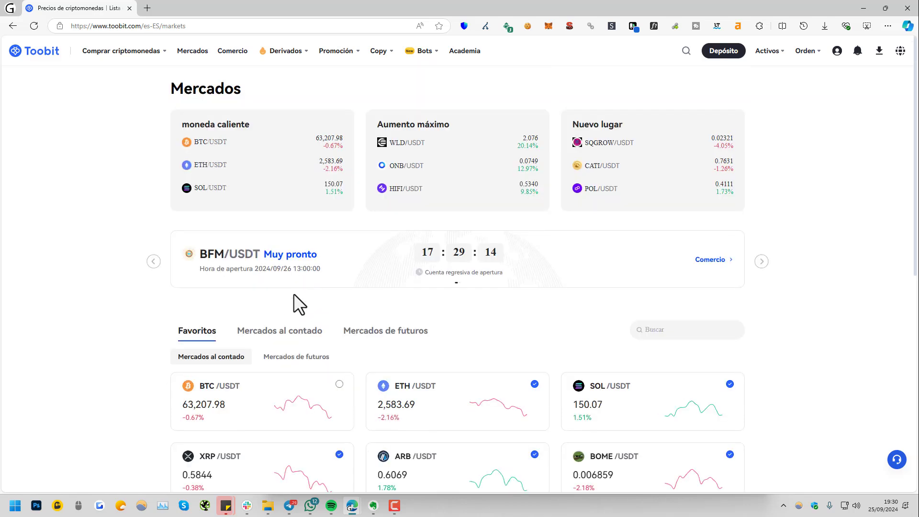
Open the spot trading page, mark XRP/USDT as a favourite and check it in the favourites list.
left_click(233, 52)
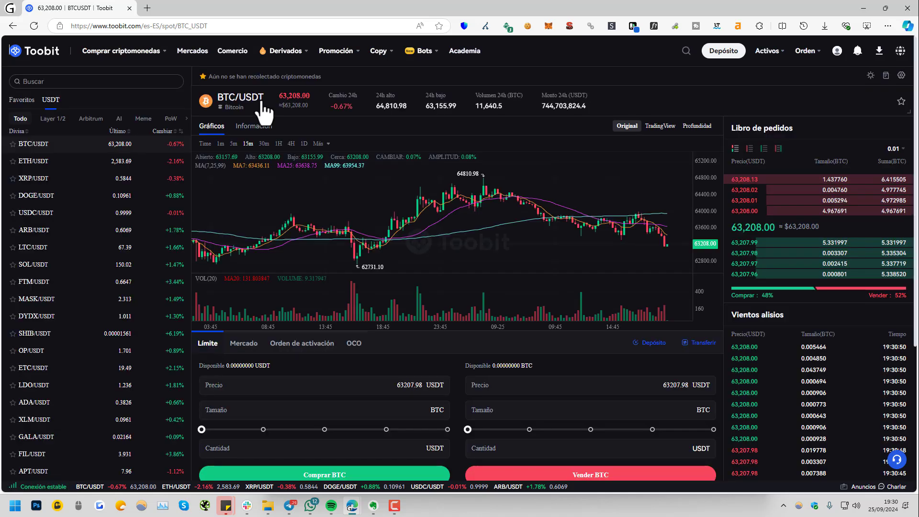
left_click(287, 380)
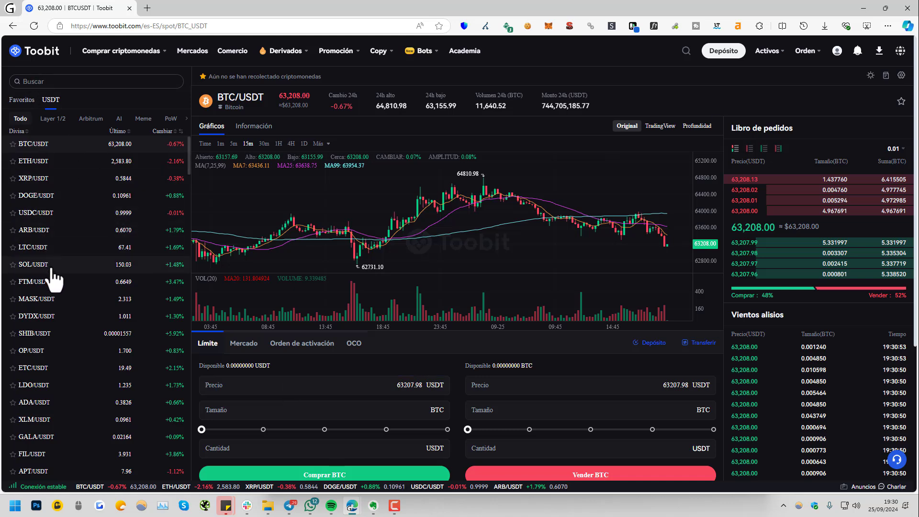
scroll(57, 301, "down", 2)
scroll(62, 220, "up", 2)
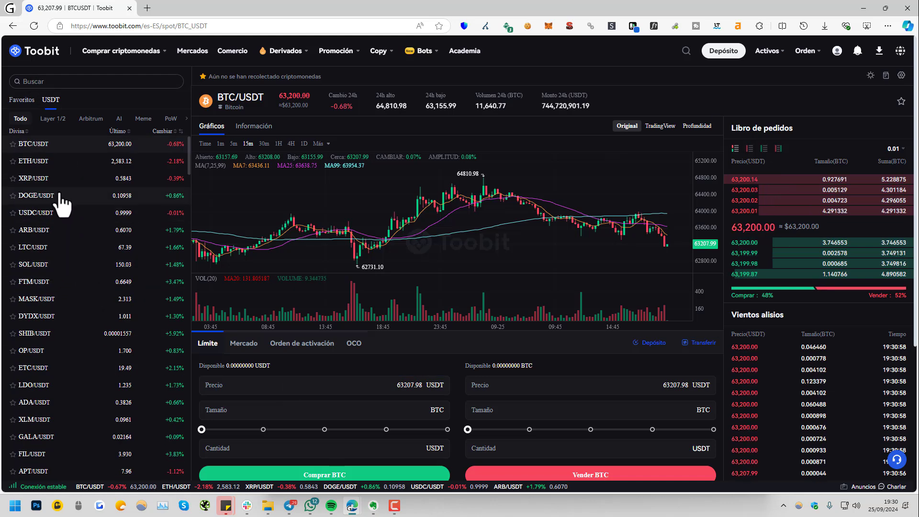
left_click(20, 101)
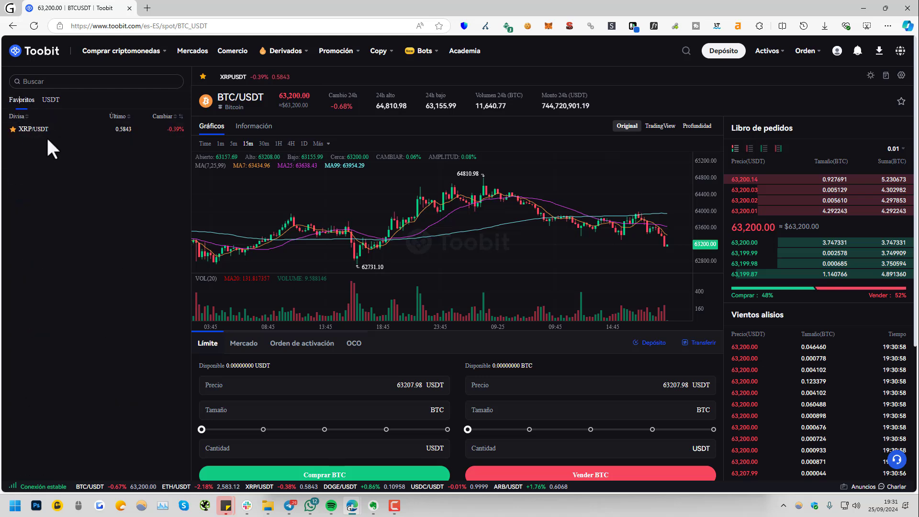
left_click(51, 102)
Switch the BTC/USDT price chart to TradingView and check the coin information before returning to the chart.
scroll(324, 254, "up", 5)
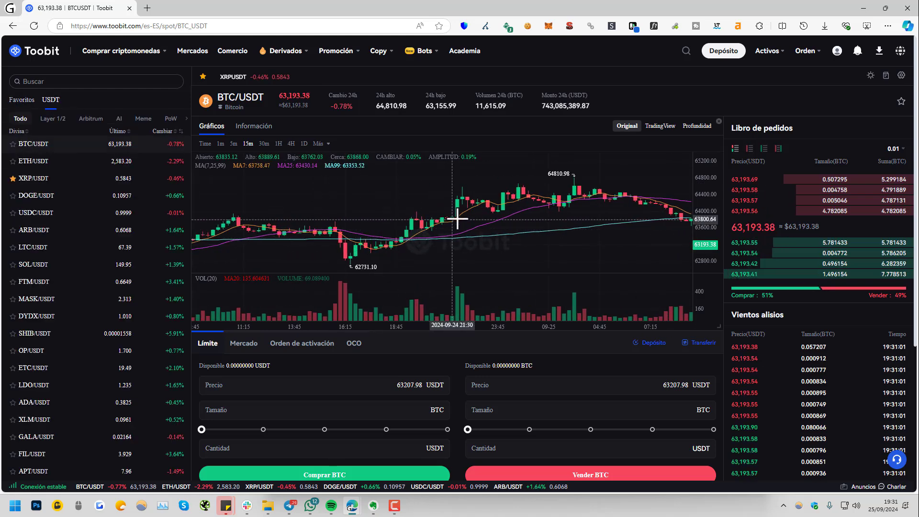
scroll(549, 220, "down", 3)
scroll(463, 242, "down", 3)
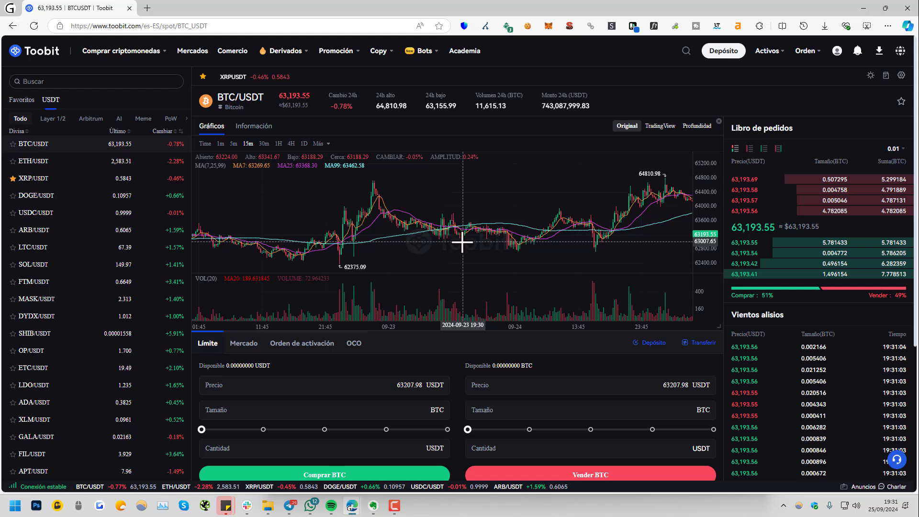
left_click(669, 133)
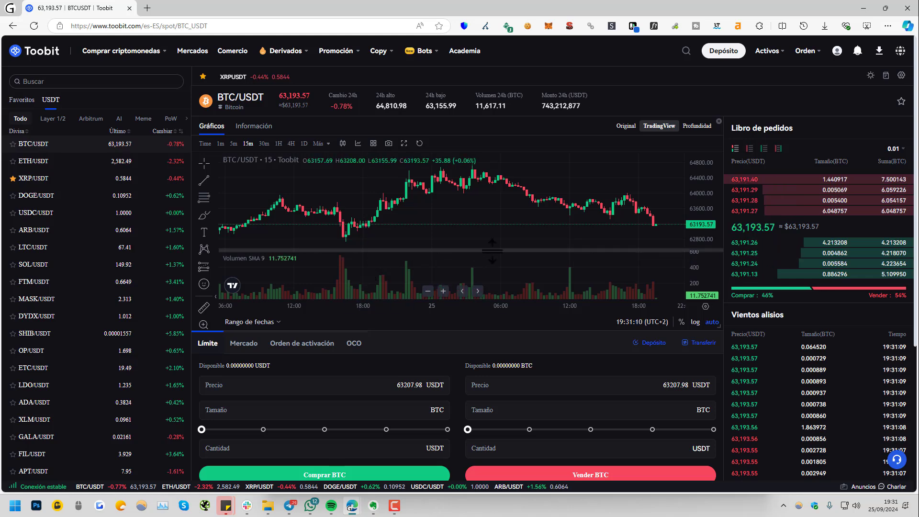
left_click(257, 130)
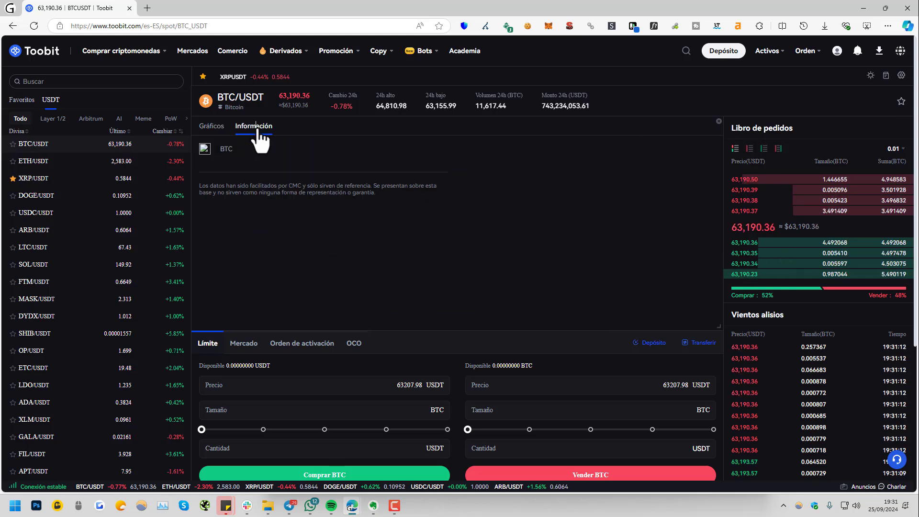
left_click(211, 126)
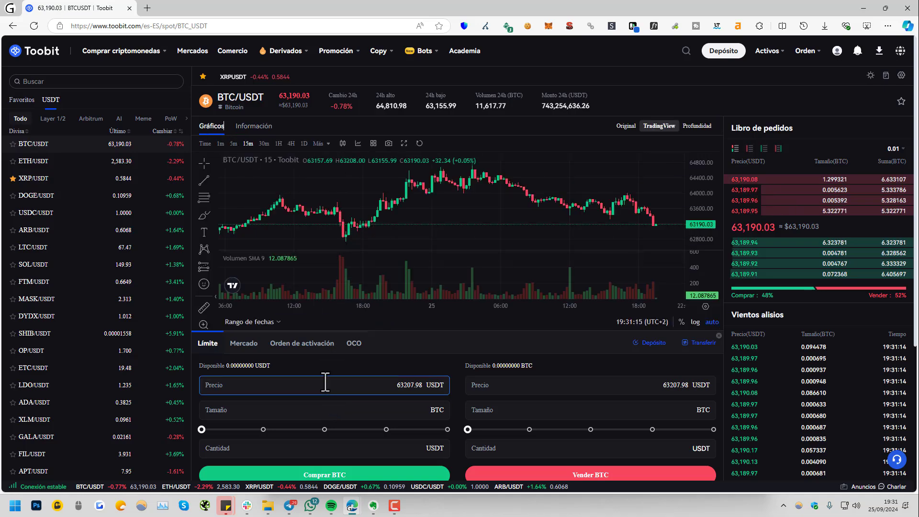
Set the amount of the BTC limit buy order to 100 USDT, reviewing its price and size fields.
scroll(325, 381, "down", 2)
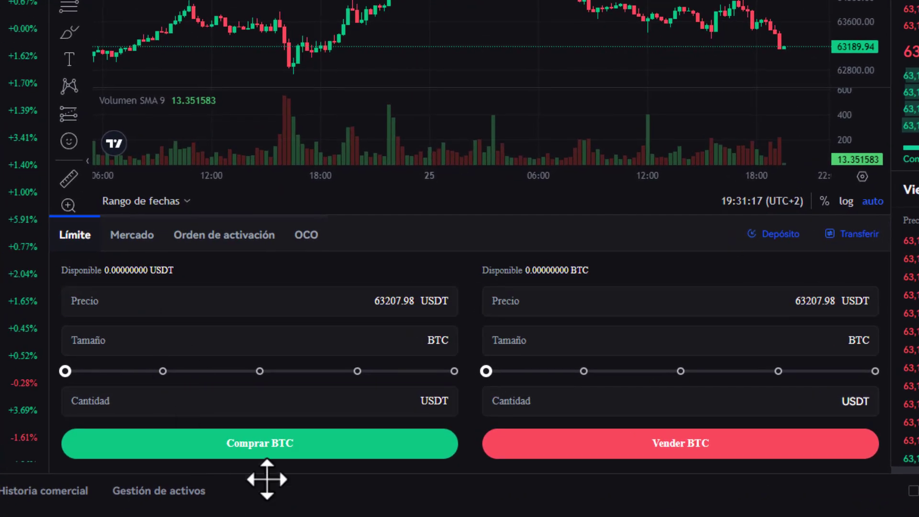
left_click(184, 299)
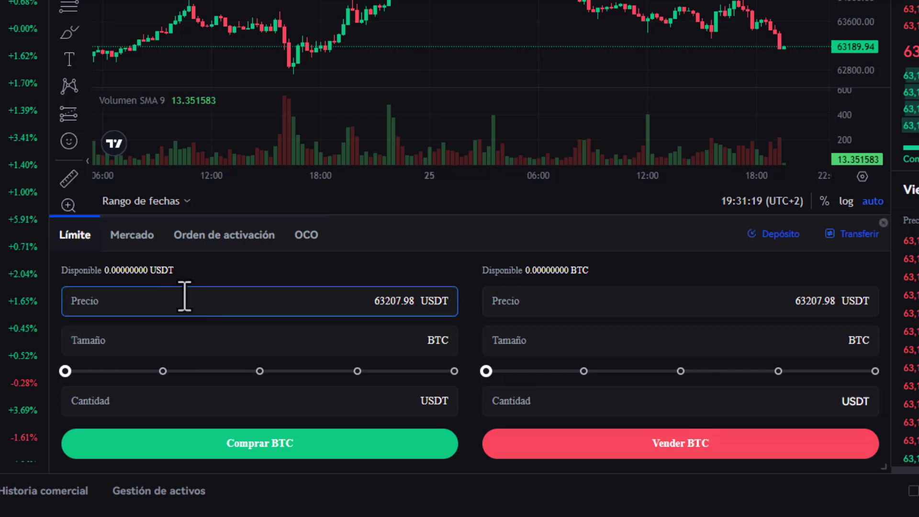
double_click(373, 302)
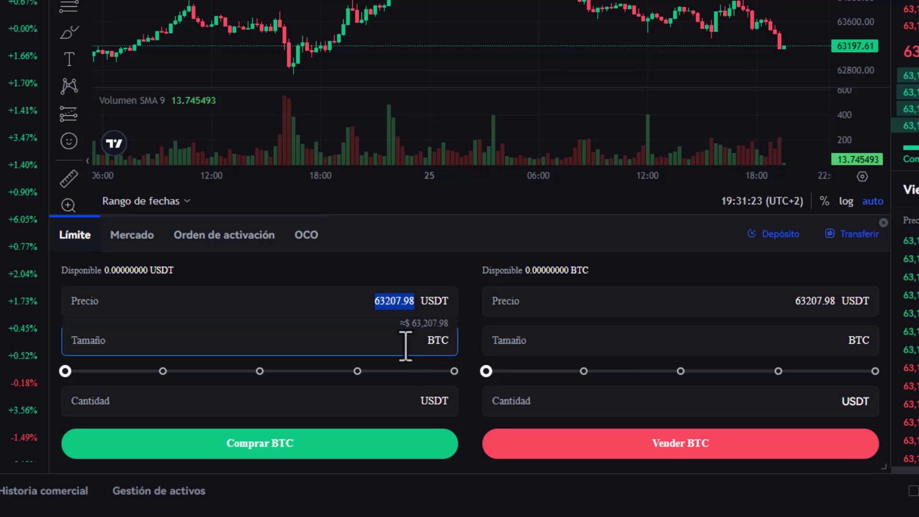
left_click(389, 341)
left_click(324, 396)
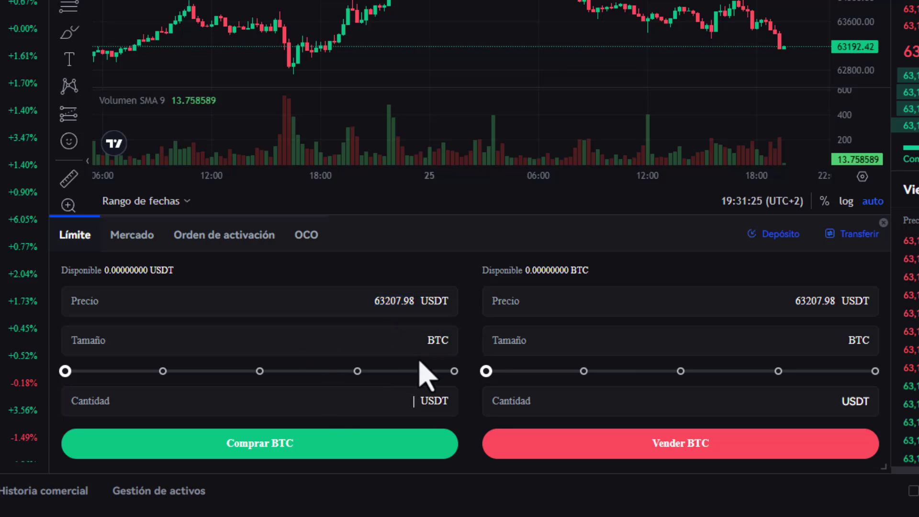
left_click(412, 341)
left_click(392, 401)
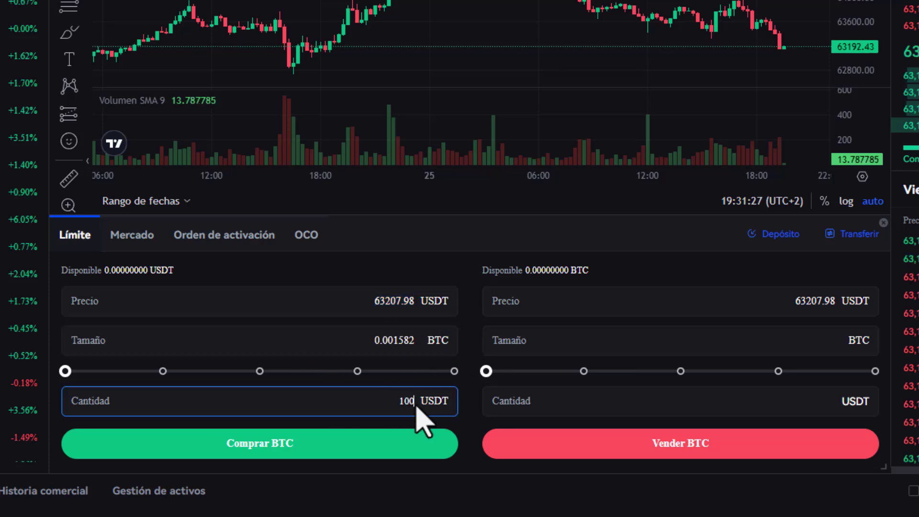
left_click(433, 337)
left_click(397, 408)
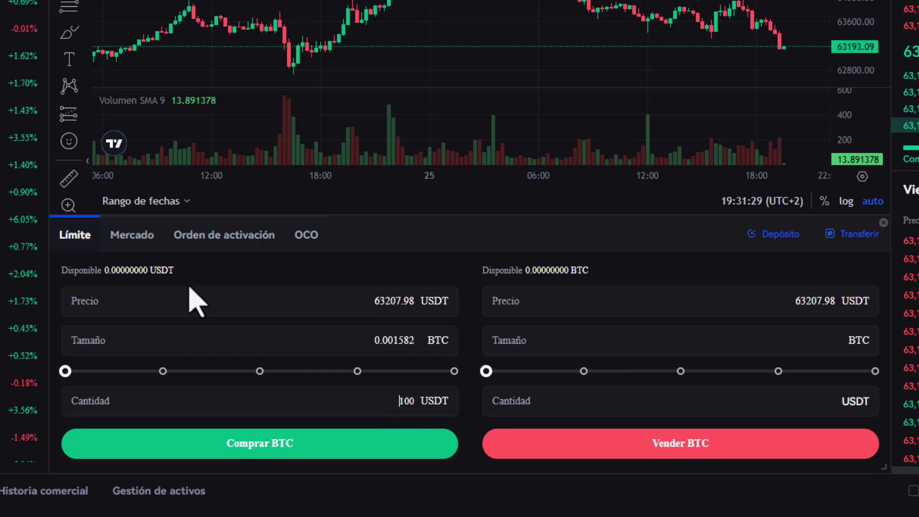
Enter 1000 USDT as the amount of a market buy order for BTC and clear it again.
left_click(135, 235)
left_click(312, 337)
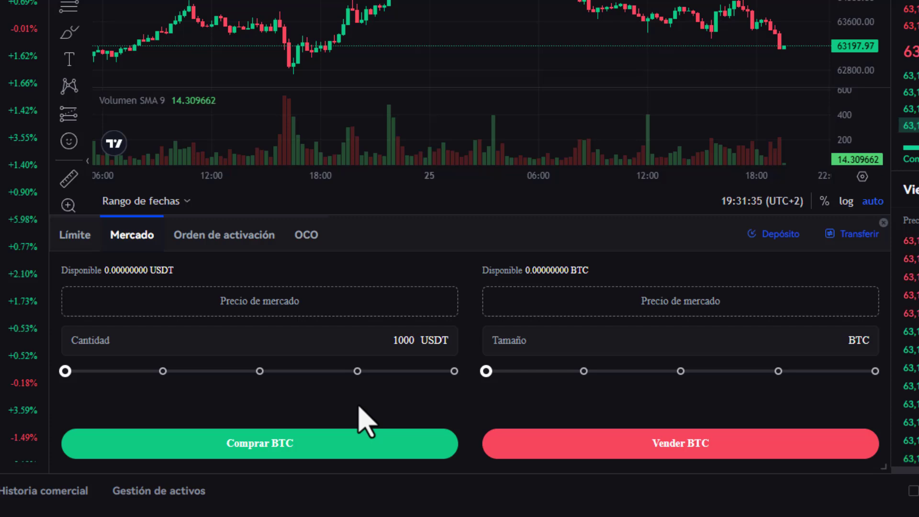
double_click(378, 344)
key("BackSpace")
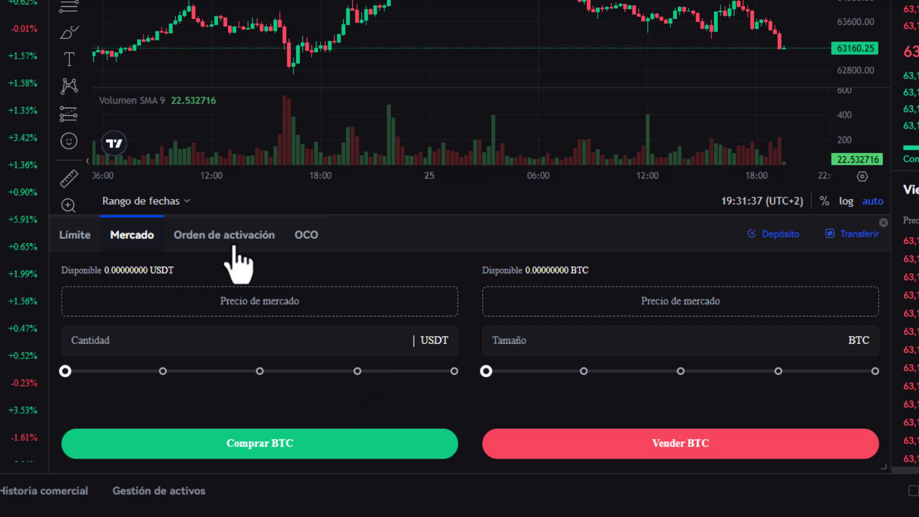
Compare the activation order and OCO forms, and return to the market order form.
left_click(235, 244)
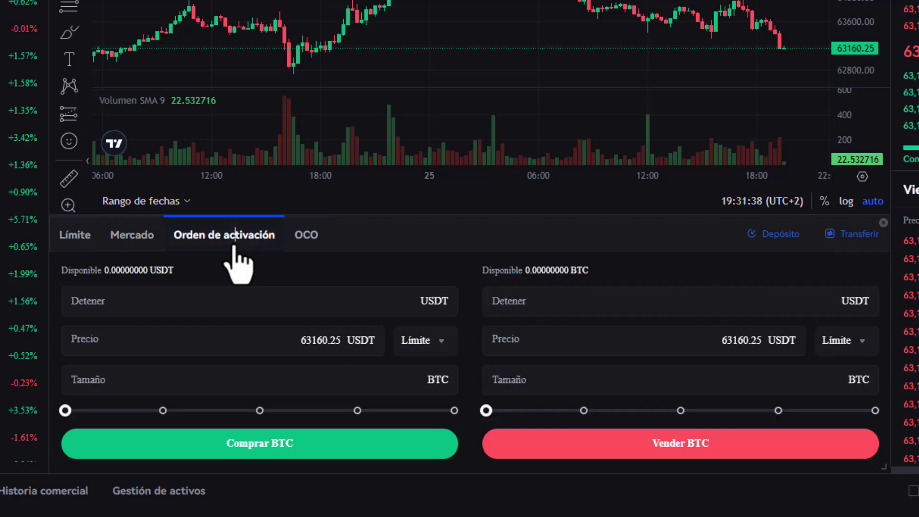
left_click(316, 249)
left_click(232, 239)
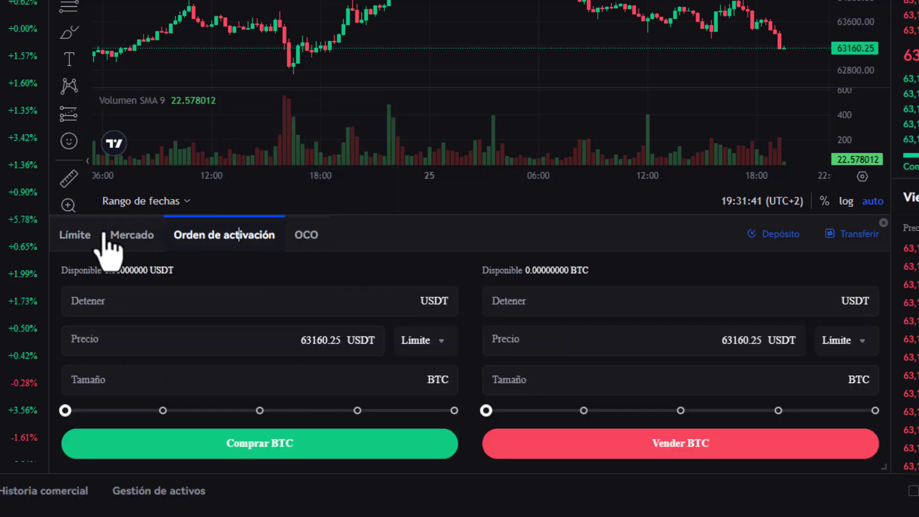
left_click(105, 235)
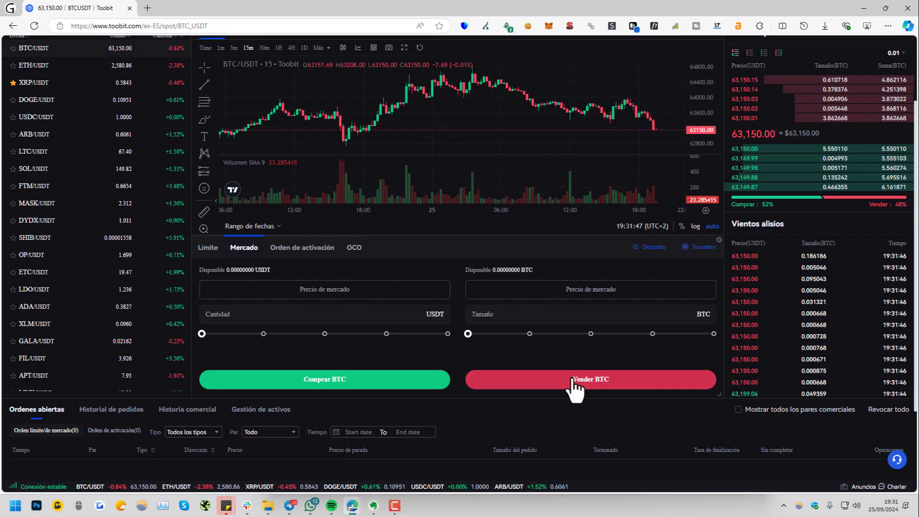
Examine the order book and recent trades, and review the open orders, order history, trade history and asset management sections.
scroll(653, 456, "up", 2)
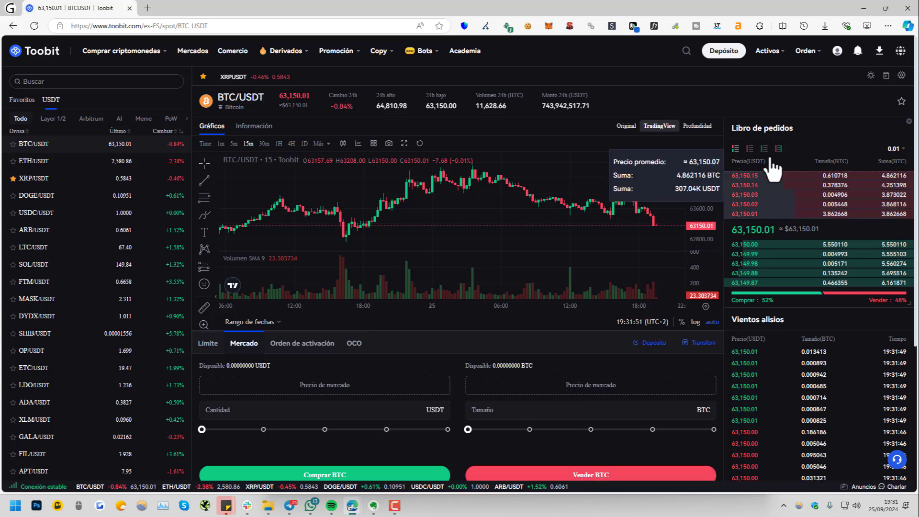
scroll(813, 383, "down", 5)
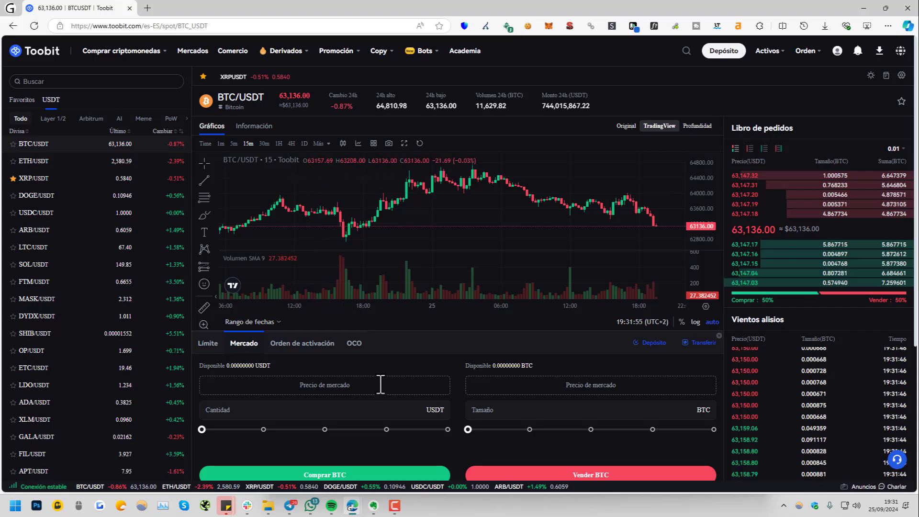
scroll(335, 387, "down", 3)
scroll(330, 388, "down", 1)
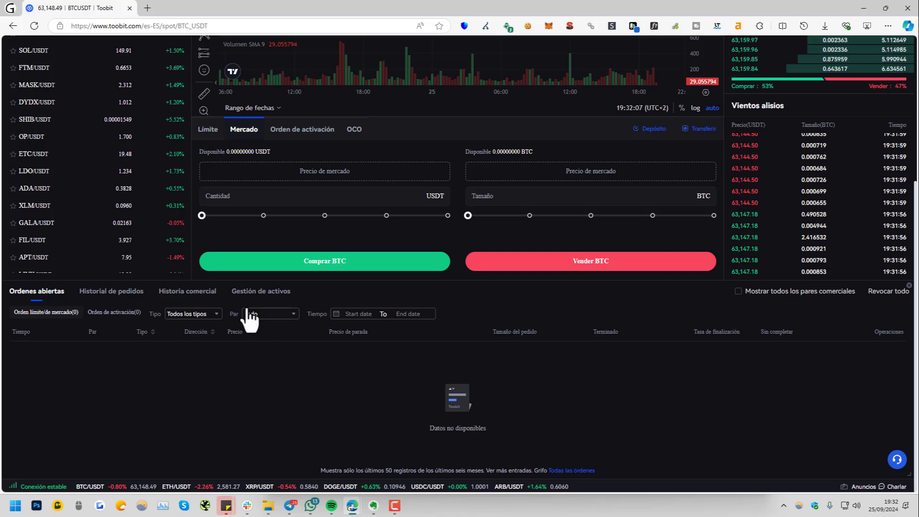
left_click(133, 297)
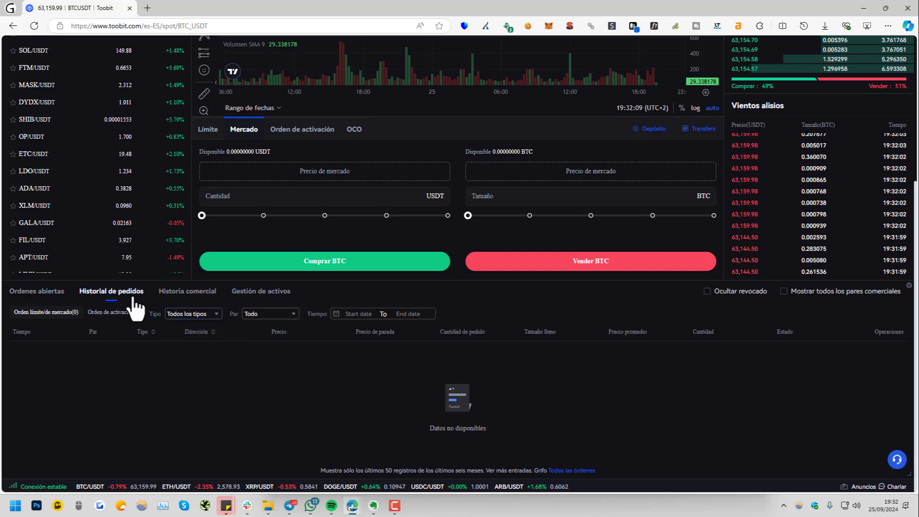
left_click(194, 296)
left_click(272, 296)
scroll(276, 320, "up", 5)
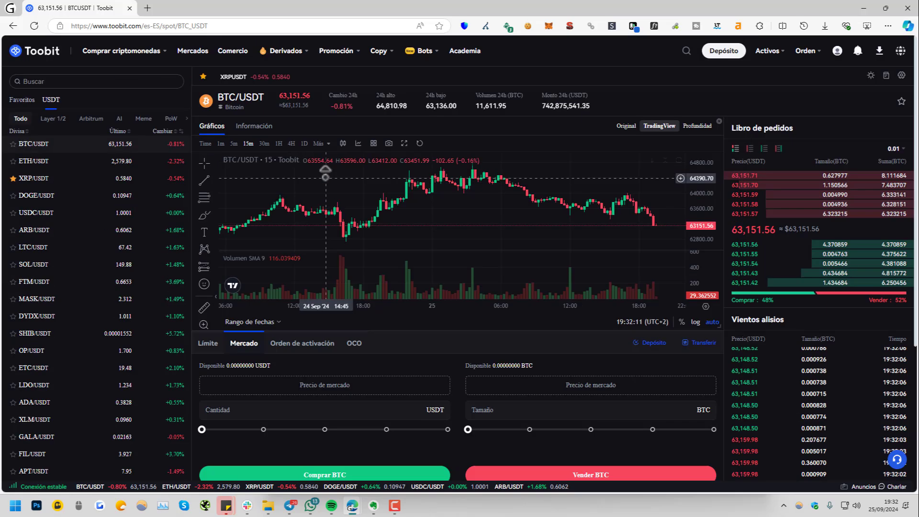
Open the USDT perpetual futures for BTCUSDT and dismiss the trader experience preference dialog.
mouse_move(286, 51)
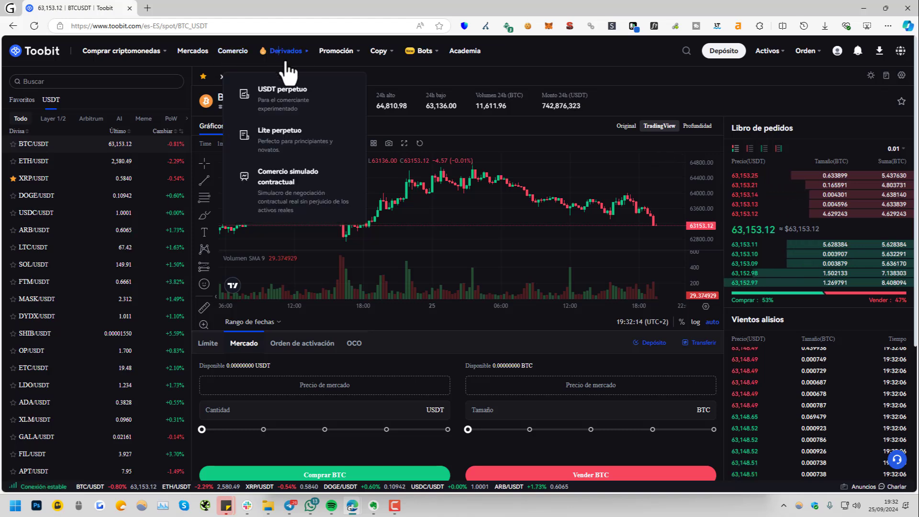
left_click(311, 114)
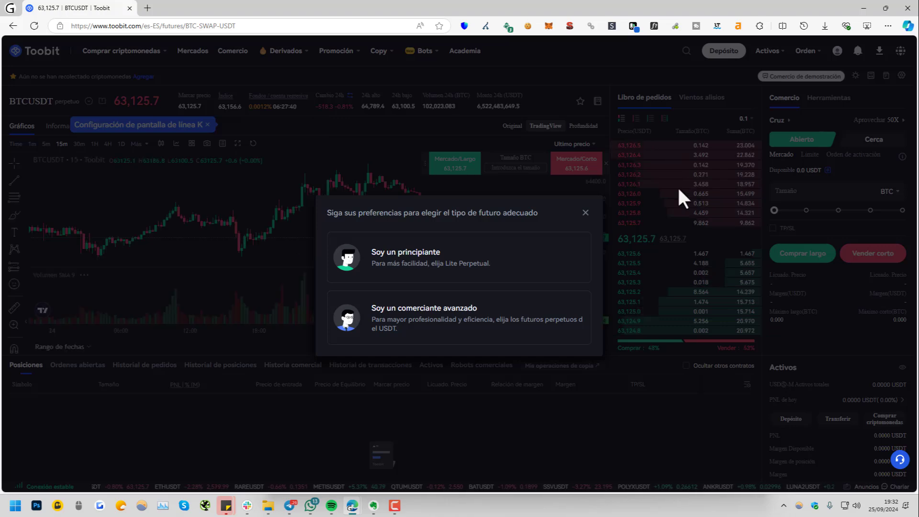
left_click(788, 183)
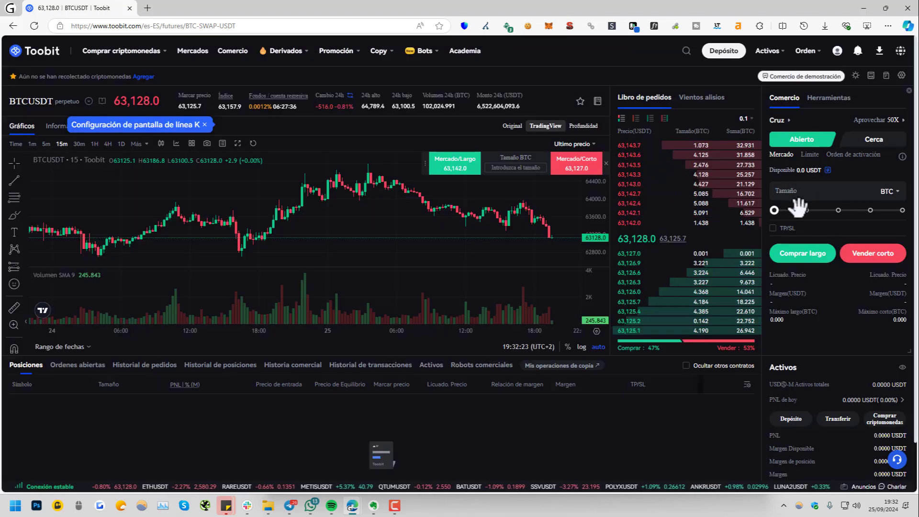
Set the futures order size to 40%, then view the leverage adjustment settings and close them without changes.
left_click_drag(774, 210, 823, 207)
left_click(878, 120)
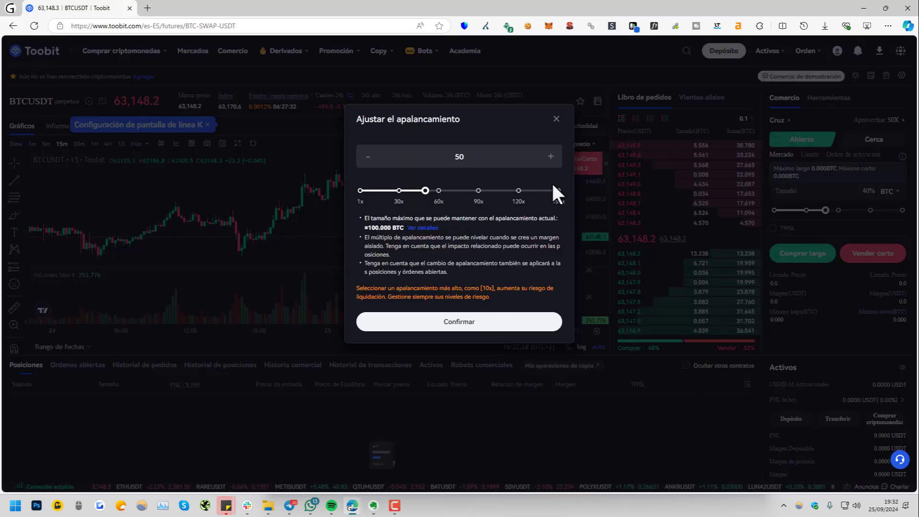
left_click(556, 121)
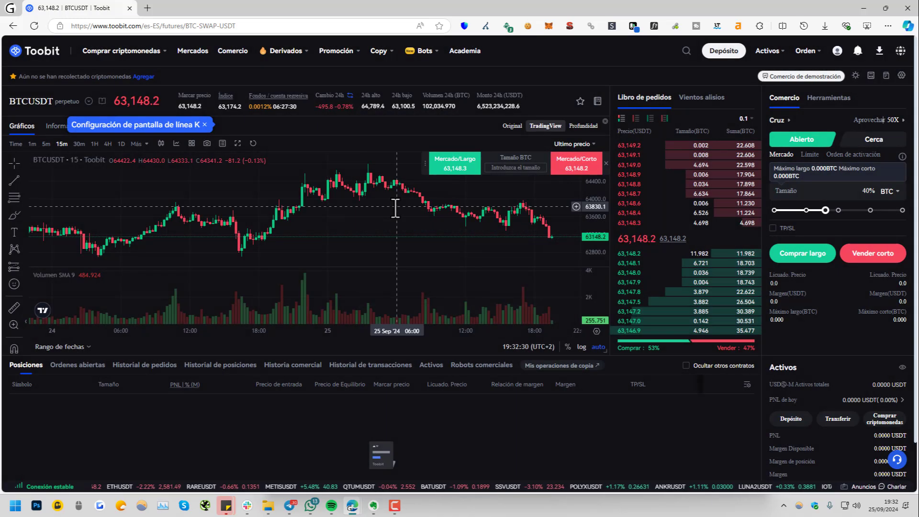
View the futures trading tools, return to the order form, and review the positions and history sections.
left_click(826, 97)
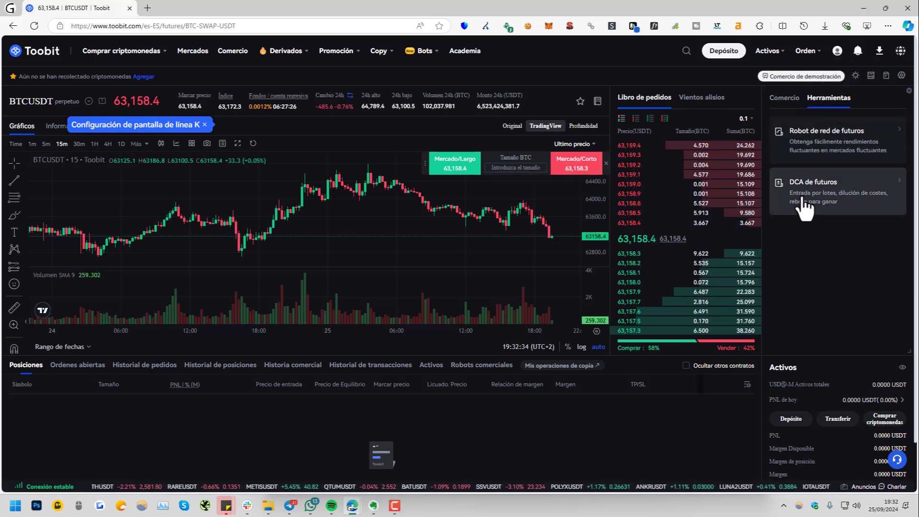
left_click(785, 106)
scroll(63, 374, "down", 1)
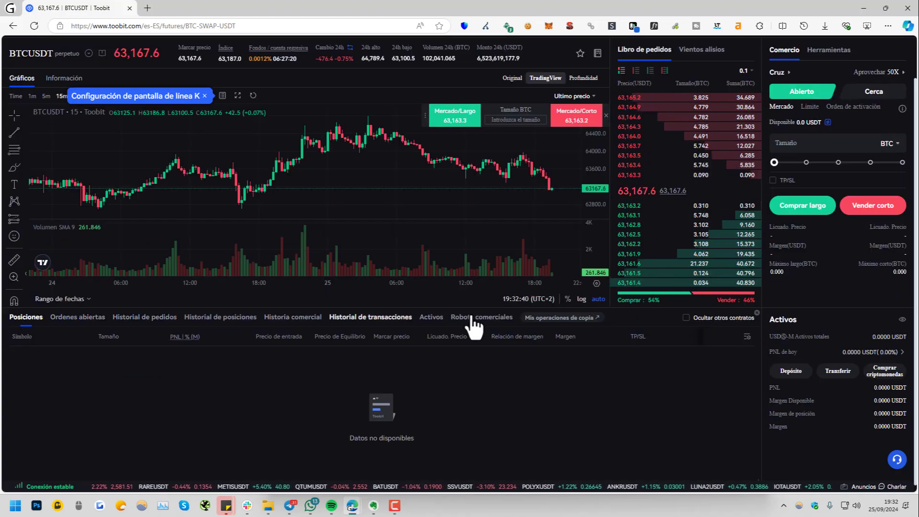
Switch the BTCUSDT futures chart from TradingView to the Original view.
scroll(76, 395, "up", 1)
scroll(359, 158, "up", 3)
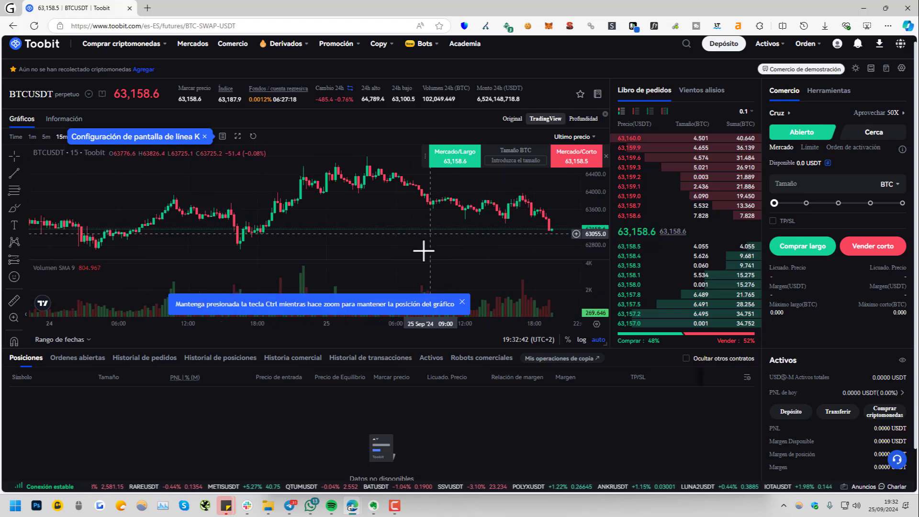
left_click(512, 118)
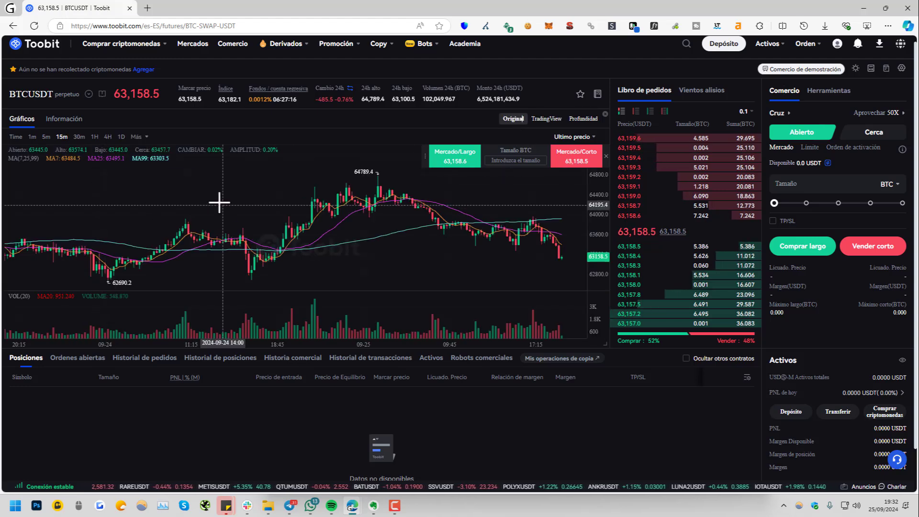
scroll(258, 67, "up", 1)
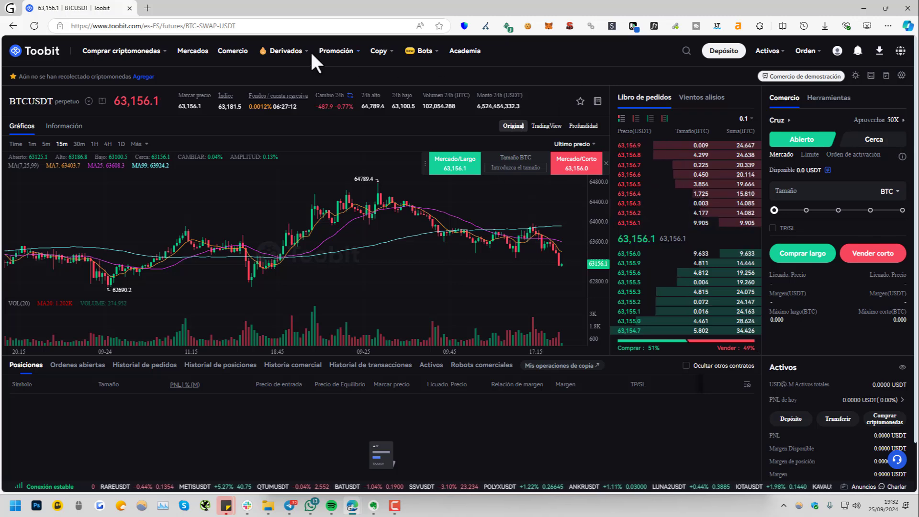
Open Lite perpetual trading for BTCUSDT and dismiss the introductory guide messages.
mouse_move(298, 54)
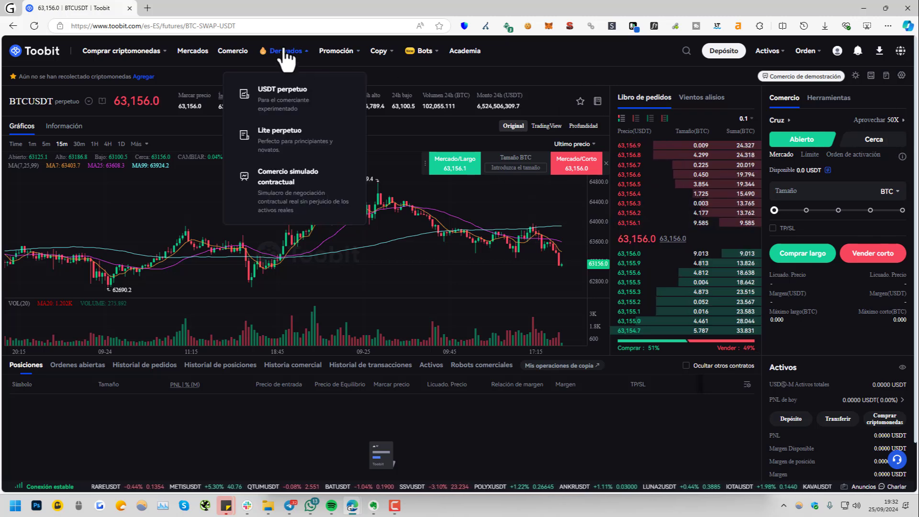
left_click(301, 155)
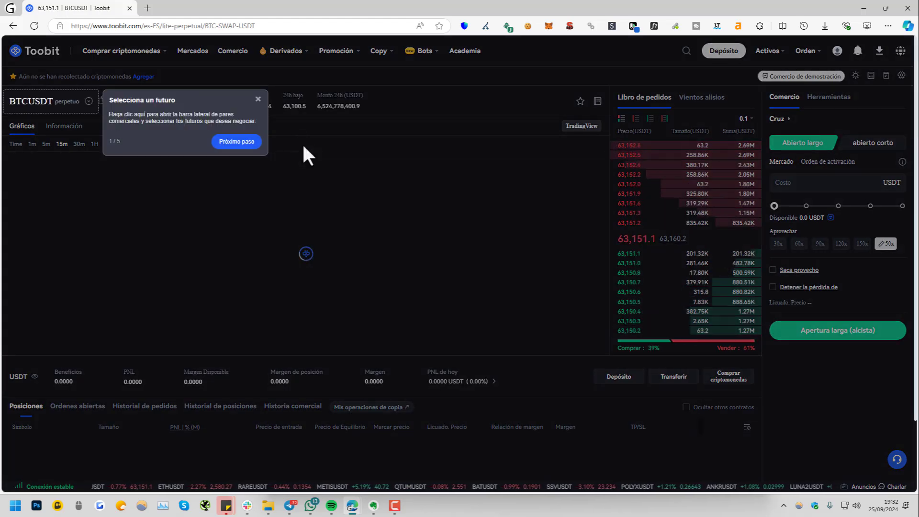
left_click(257, 100)
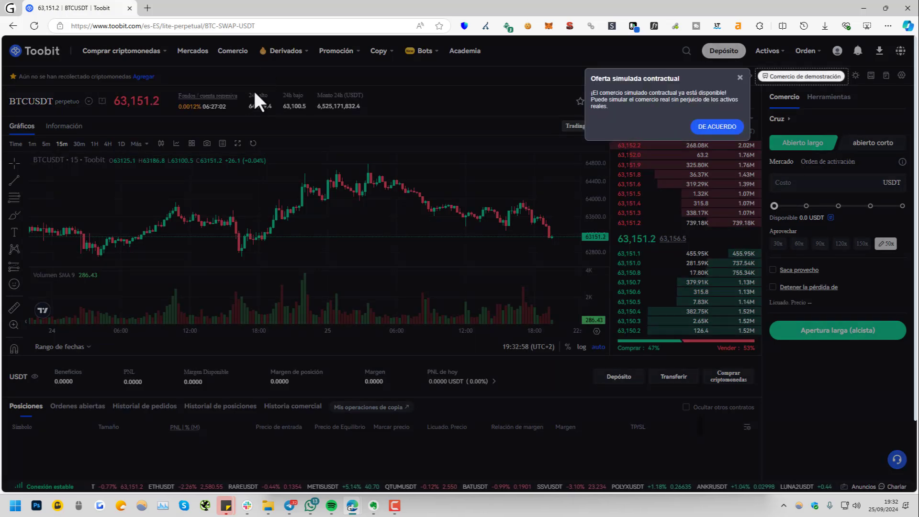
left_click(375, 62)
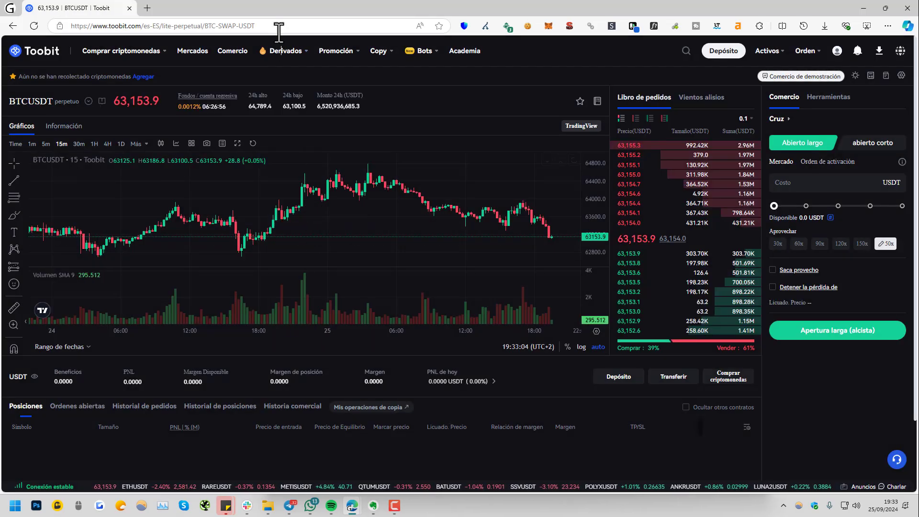
Open simulated contract trading, switch back and forth between live and demo modes, and finish in demo mode.
mouse_move(287, 53)
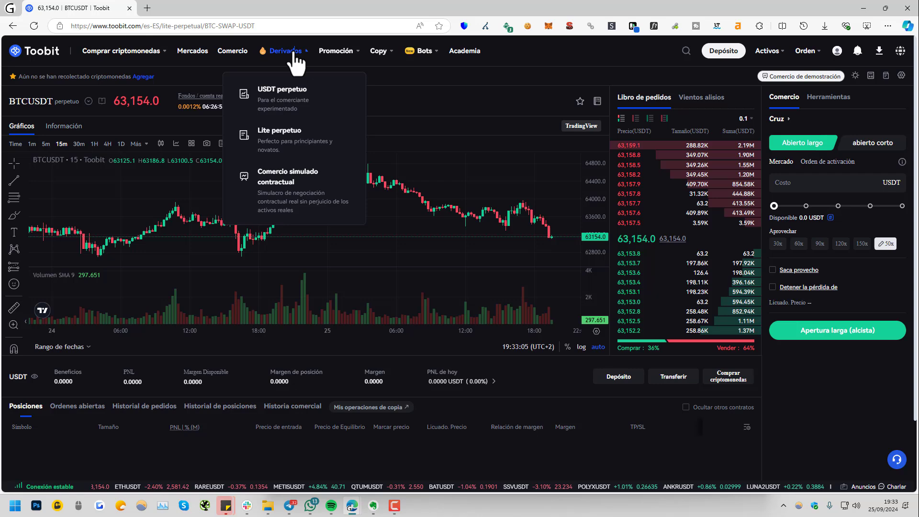
left_click(293, 187)
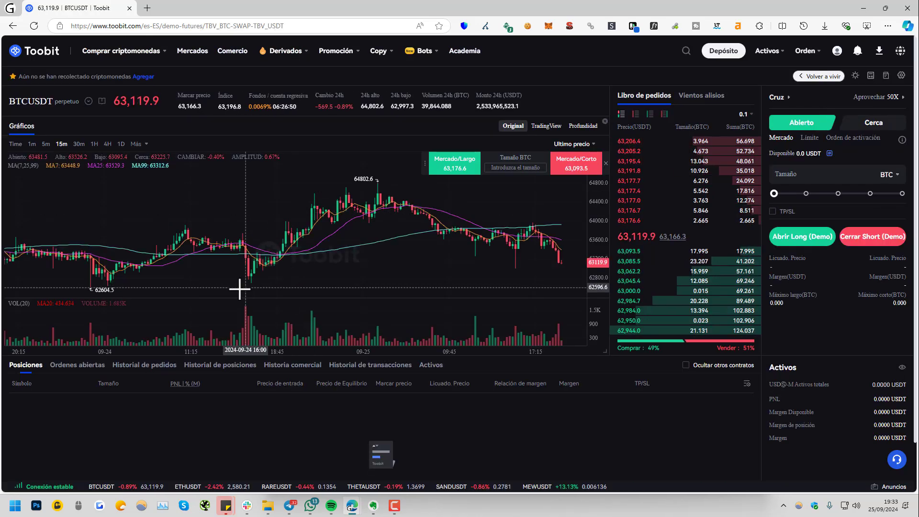
left_click(825, 77)
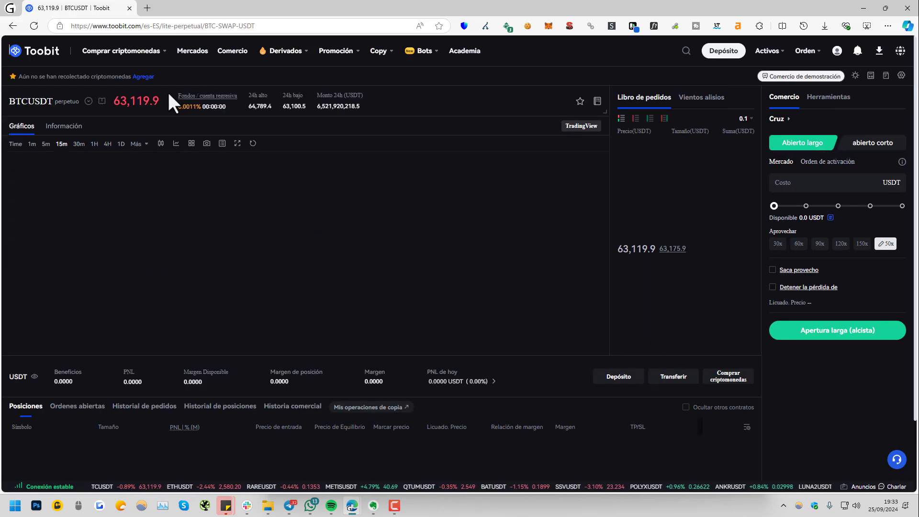
left_click(798, 77)
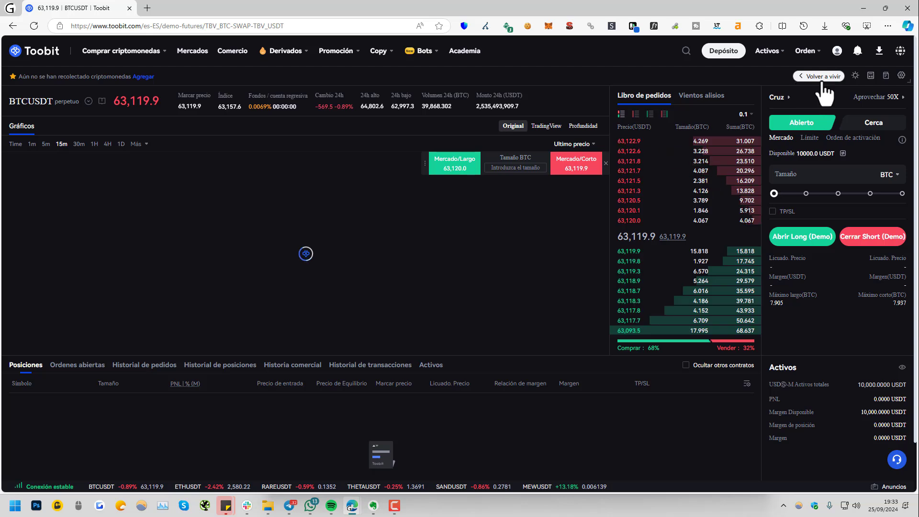
left_click(823, 79)
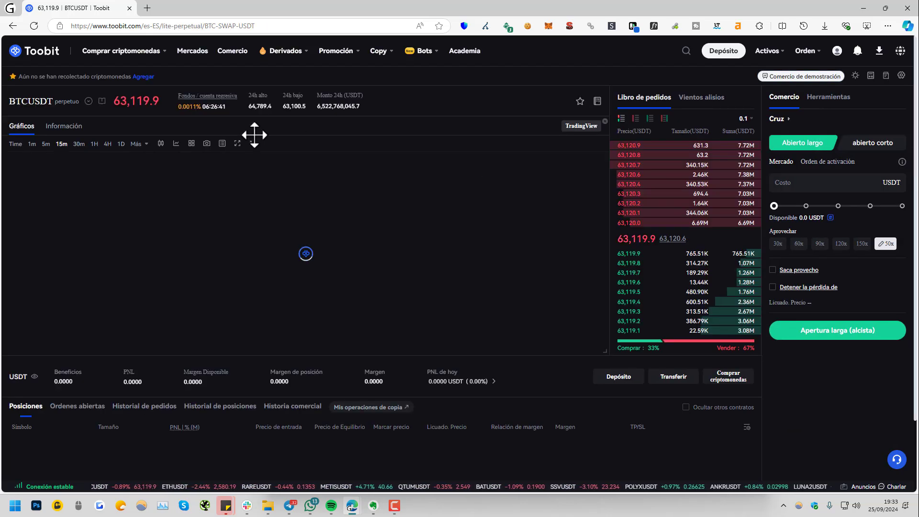
left_click(820, 76)
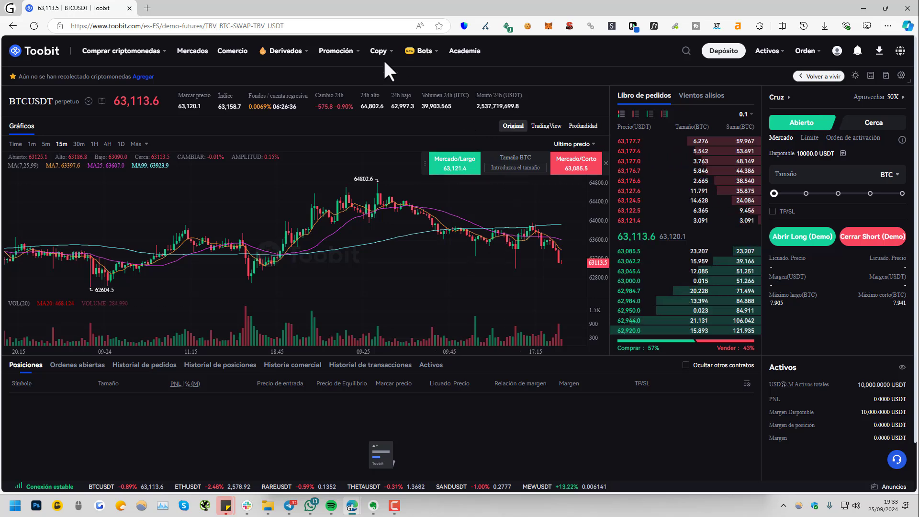
Open the rewards center and review its limited-time and weekly tasks.
mouse_move(349, 61)
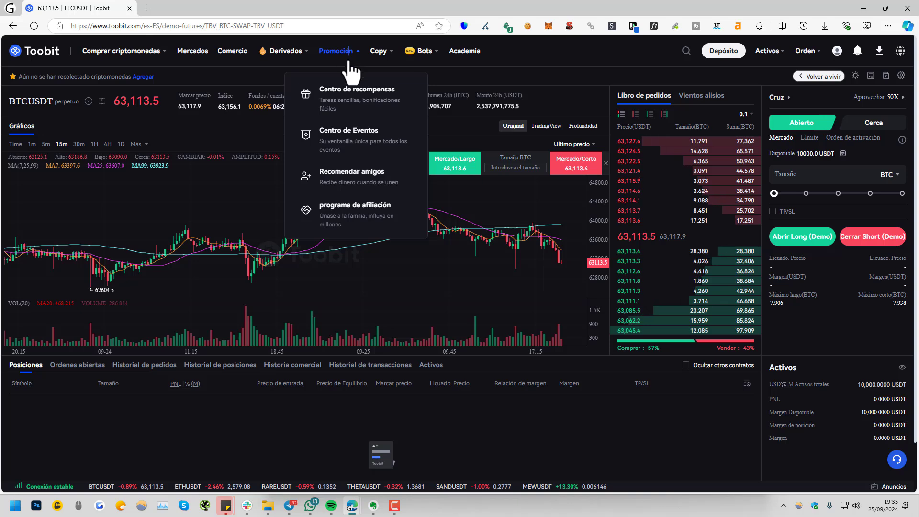
left_click(347, 105)
scroll(337, 281, "down", 2)
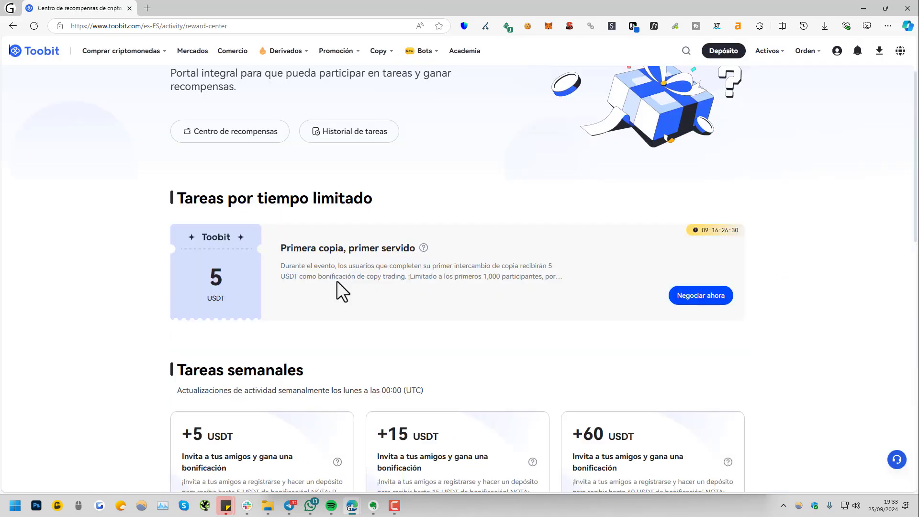
scroll(337, 281, "down", 6)
scroll(119, 385, "up", 8)
Open the copy trading page and browse the master traders ranked by ROI, profits, follower earnings and follower numbers.
mouse_move(345, 55)
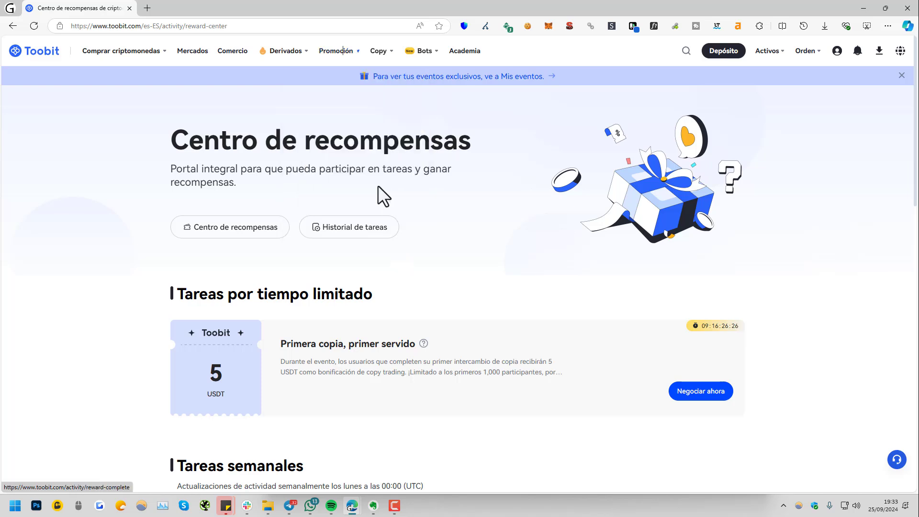
mouse_move(387, 60)
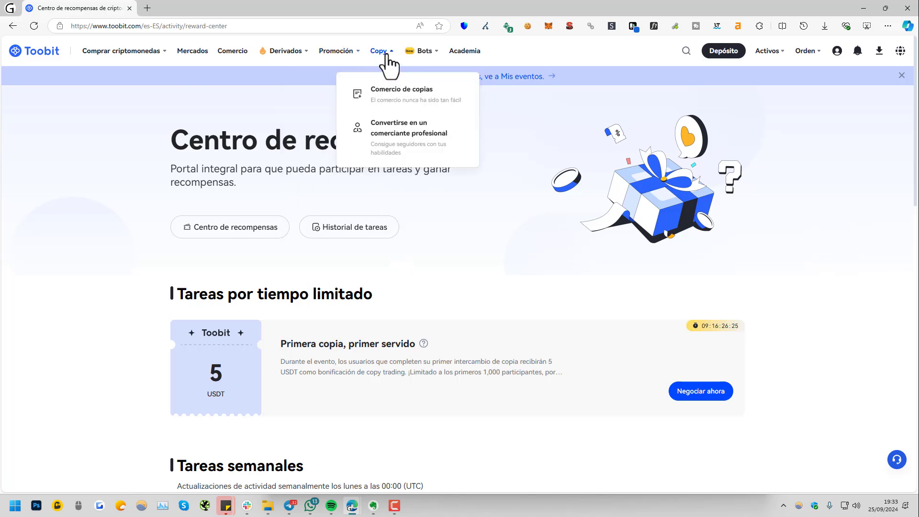
left_click(391, 105)
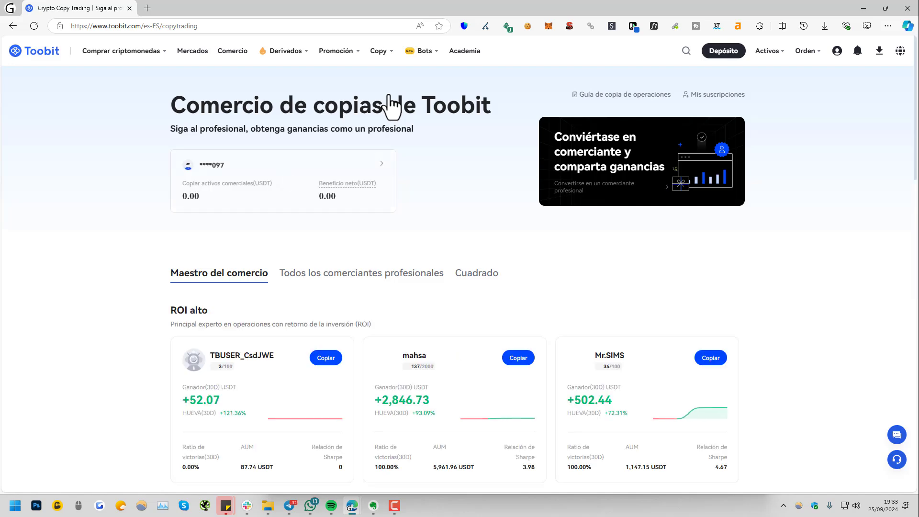
scroll(381, 197, "down", 2)
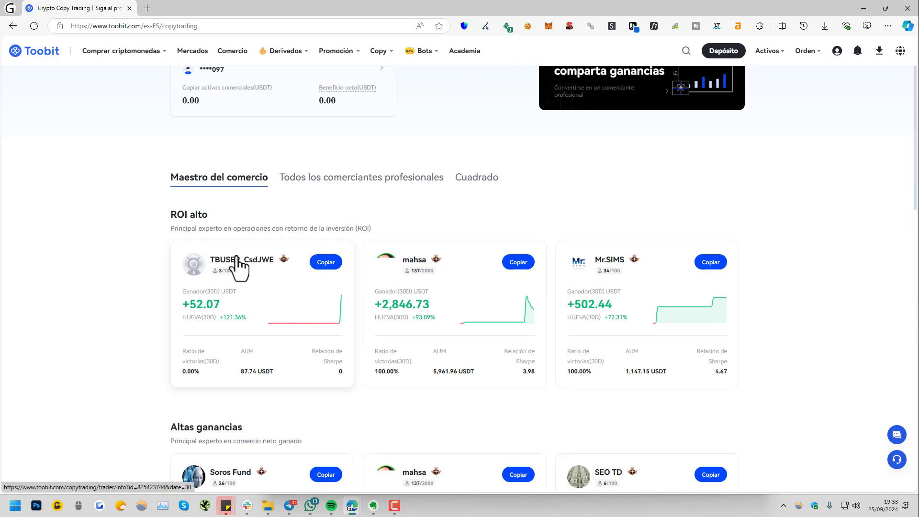
scroll(292, 315, "down", 9)
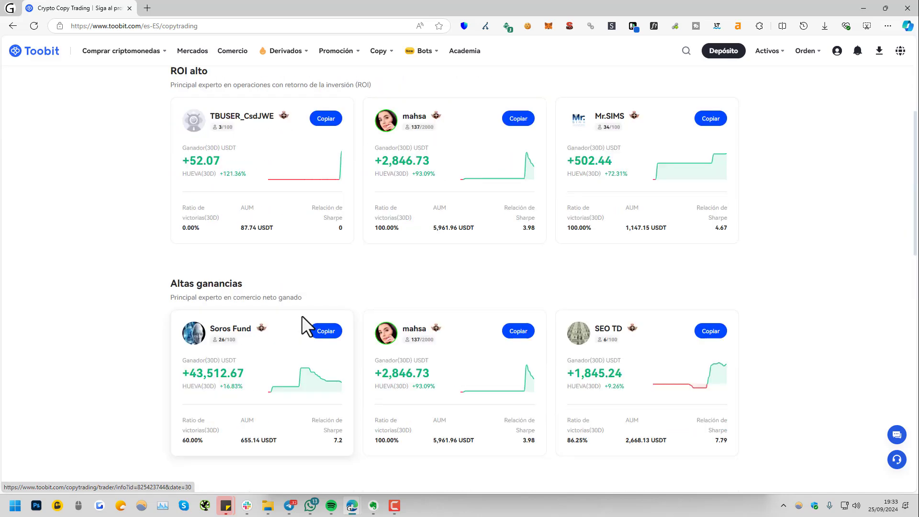
scroll(301, 326, "down", 1)
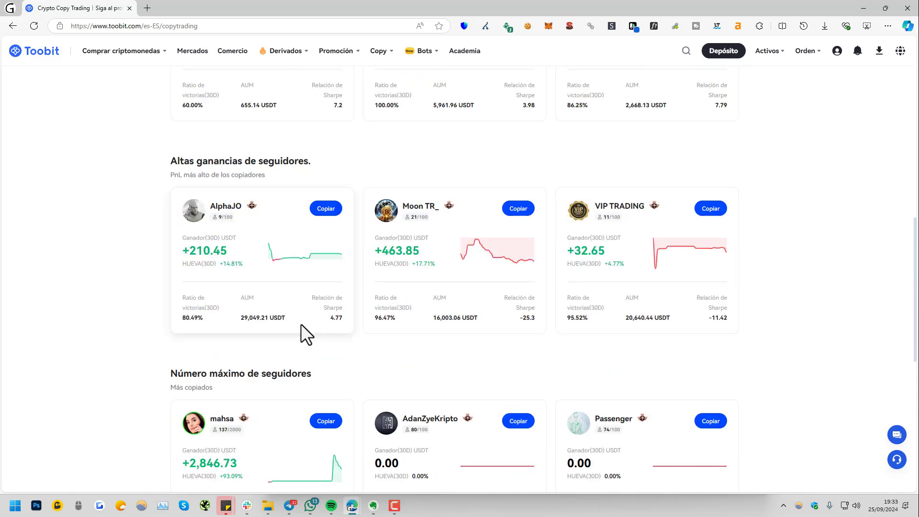
Open the first trader's profile under high follower earnings and examine the trading data, ROI, profit, follower PnL and holding period charts.
left_click(282, 226)
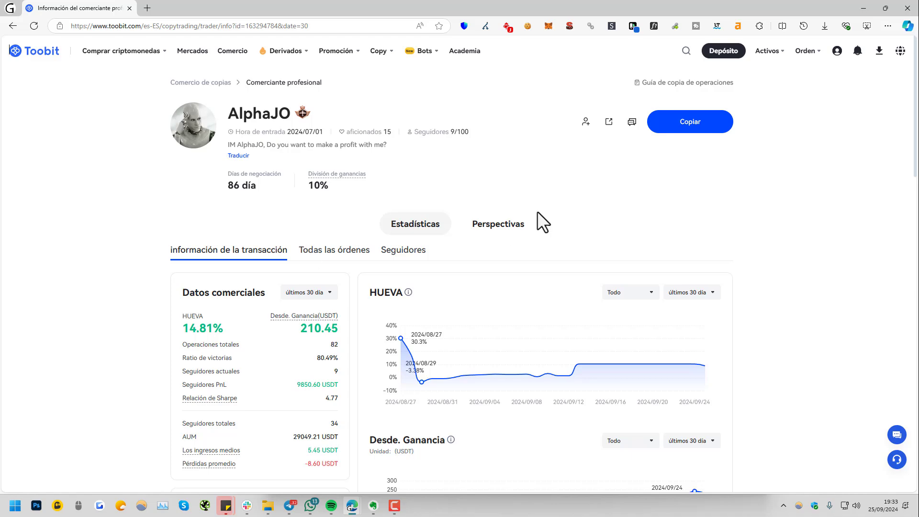
scroll(335, 344, "down", 2)
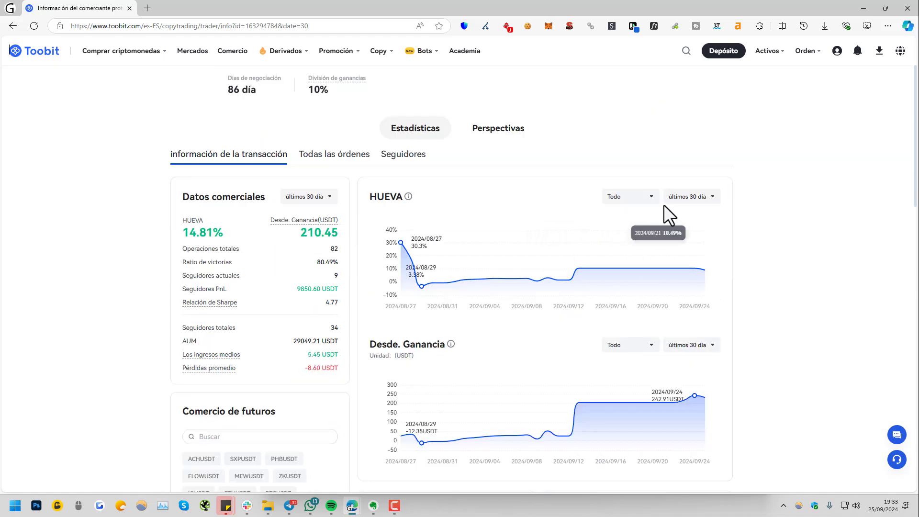
left_click(62, 325)
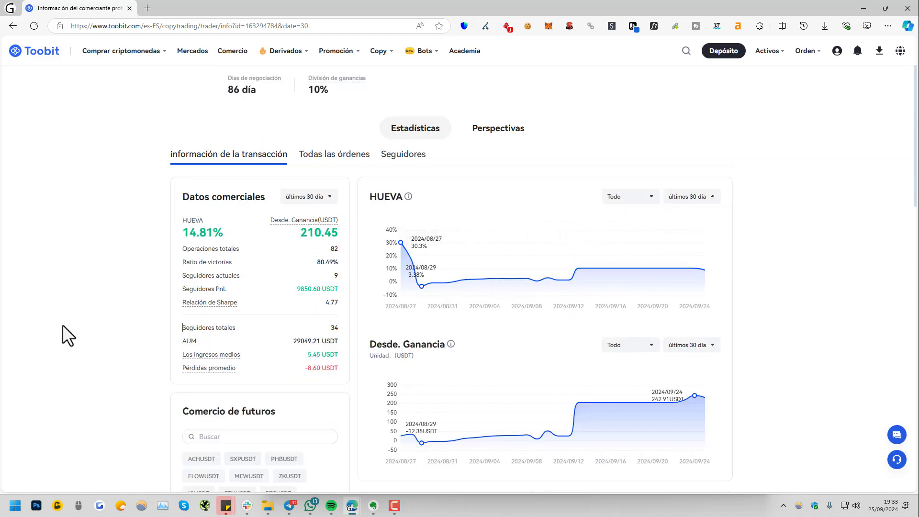
scroll(72, 311, "down", 7)
middle_click(97, 392)
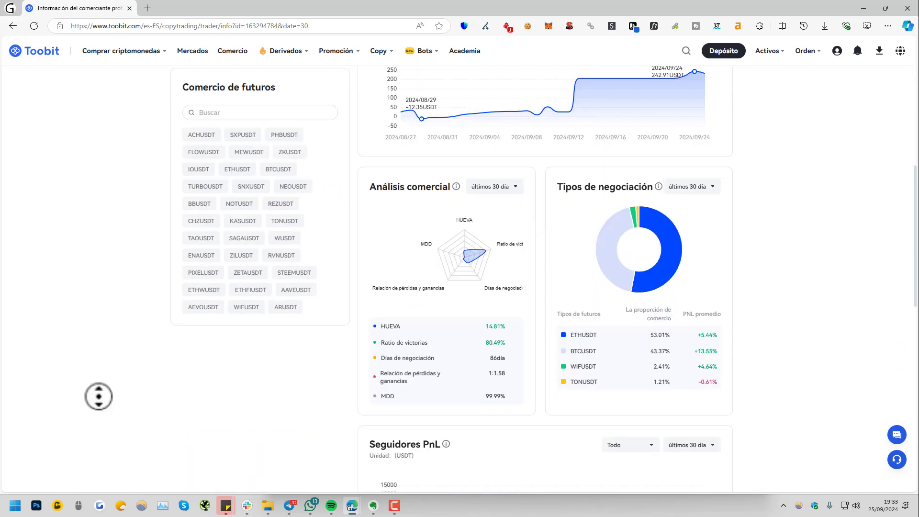
scroll(112, 474, "down", 6)
scroll(112, 473, "down", 3)
scroll(178, 318, "up", 15)
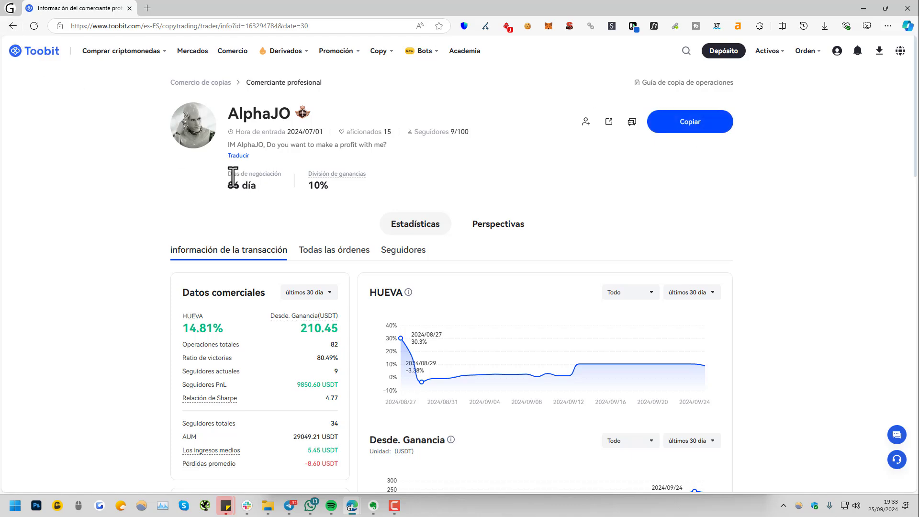
scroll(290, 203, "down", 15)
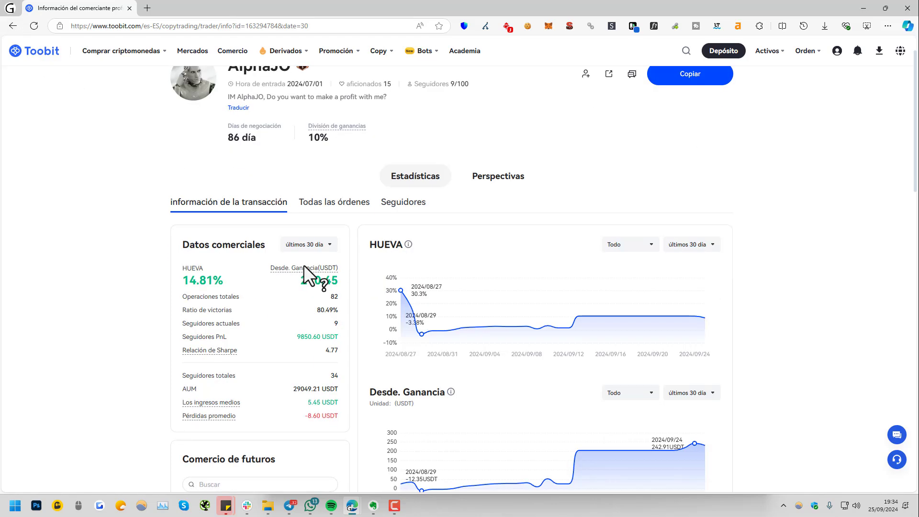
scroll(200, 384, "down", 2)
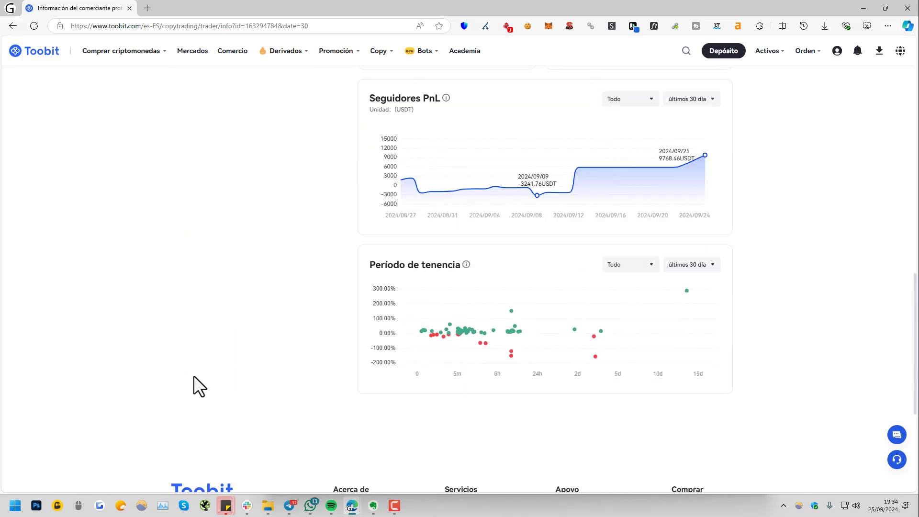
Open the copy form for this trader, try a total investment of 1000 USDT, and close it without confirming.
scroll(479, 239, "up", 20)
left_click(676, 130)
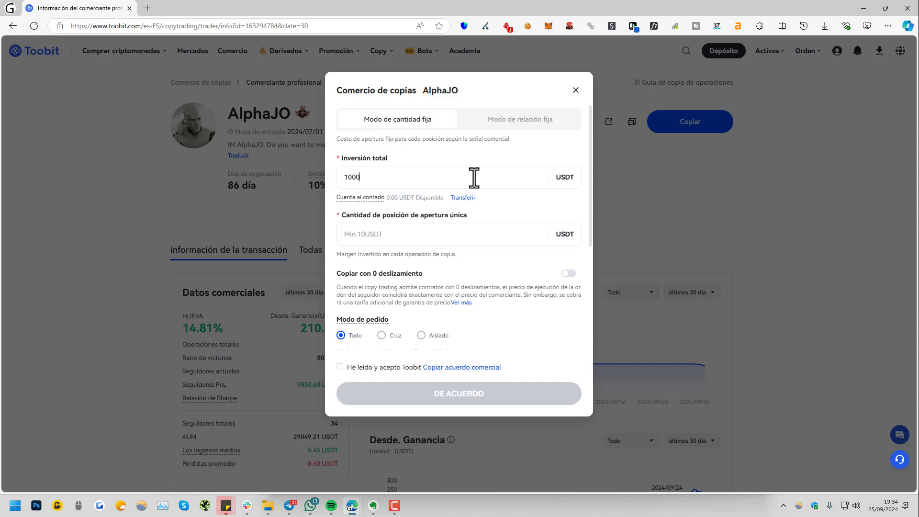
left_click(575, 91)
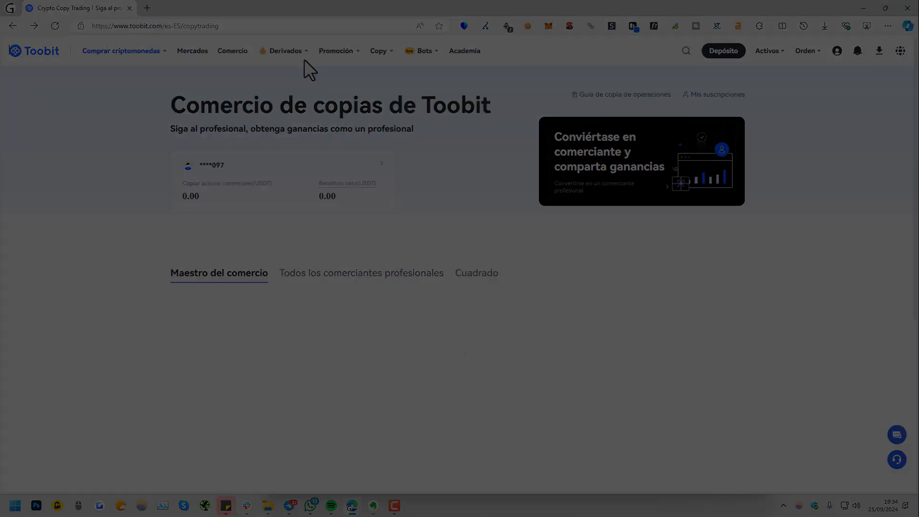
Open the page for becoming a professional trader and review its requirements, Pro Trader program benefits and frequently asked questions.
mouse_move(381, 53)
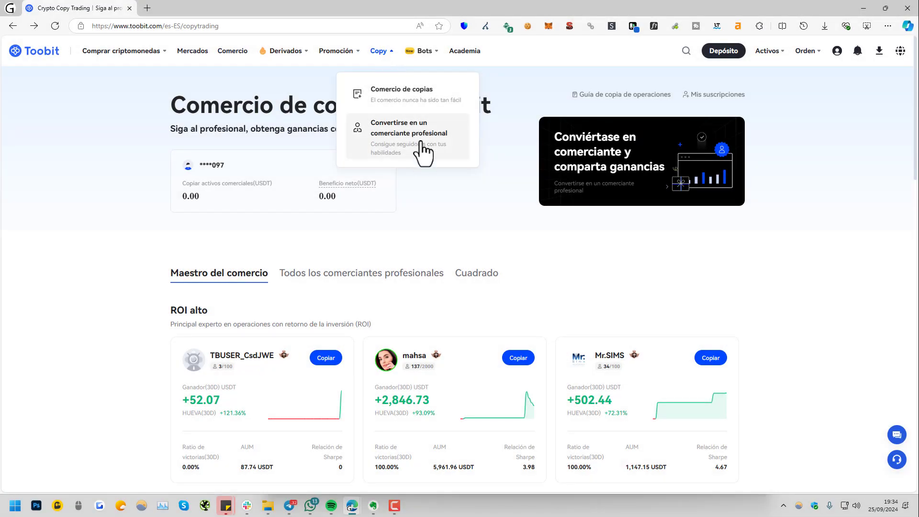
left_click(423, 149)
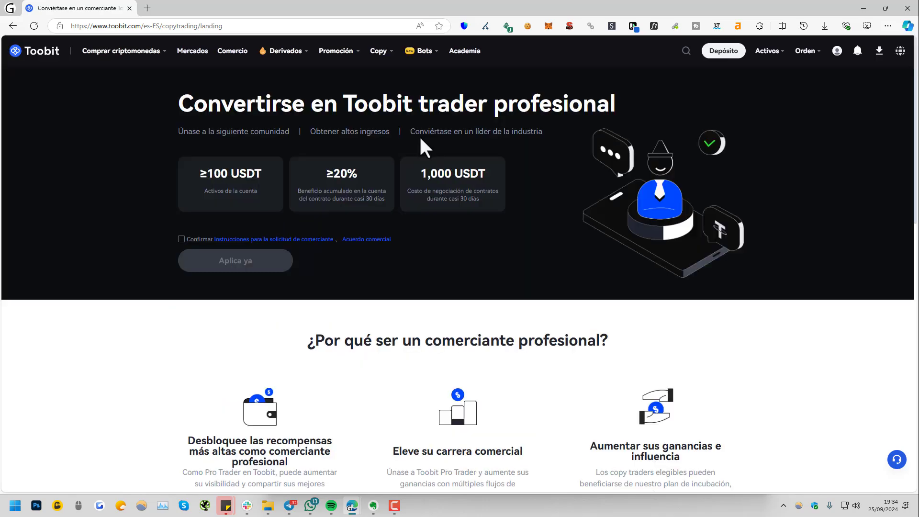
scroll(421, 140, "down", 5)
scroll(691, 308, "down", 5)
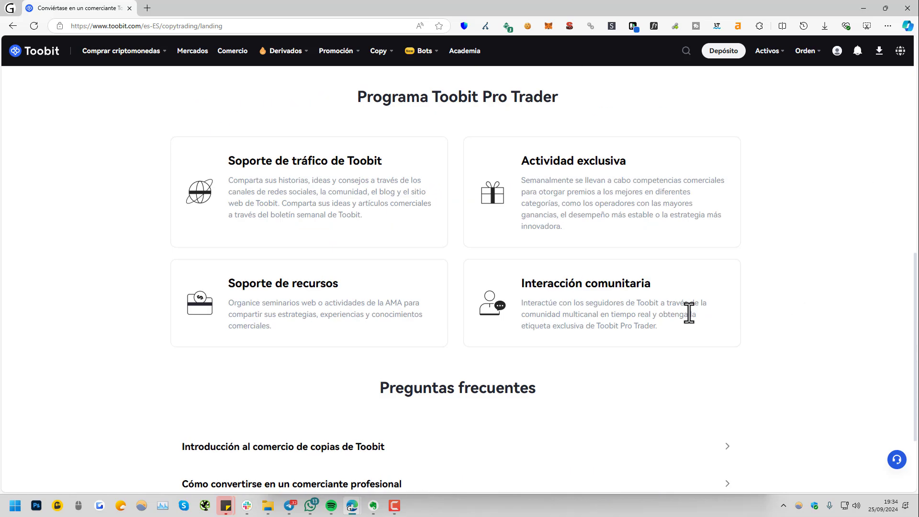
middle_click(127, 393)
Open the trading robot plaza and browse the robot types and AI-recommended futures grid strategies.
mouse_move(389, 56)
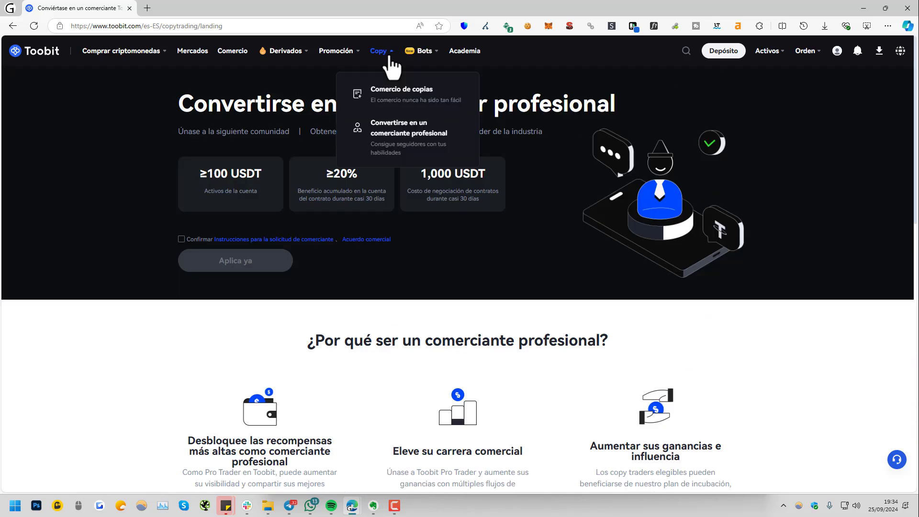
mouse_move(423, 53)
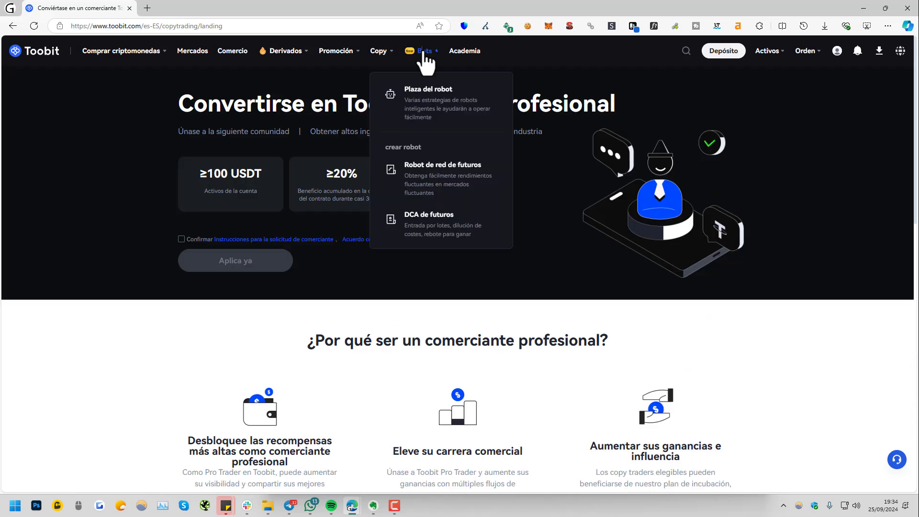
left_click(445, 116)
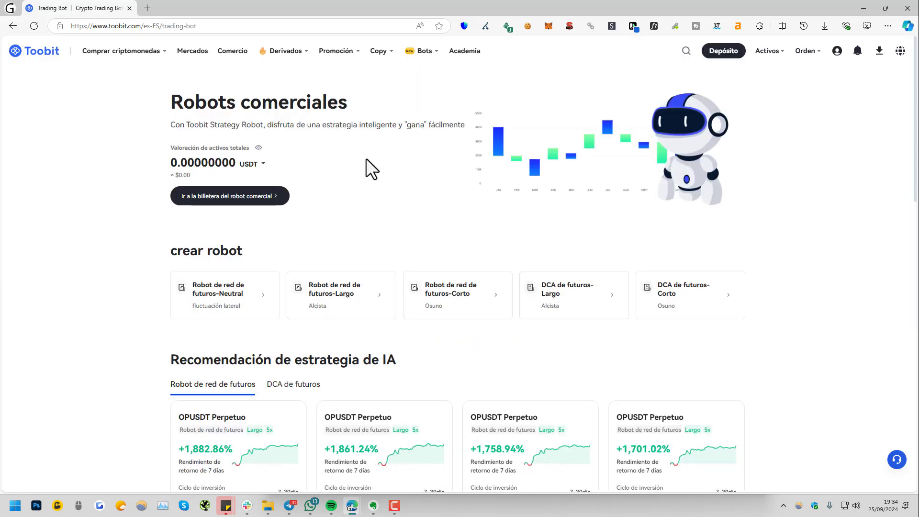
scroll(365, 168, "down", 6)
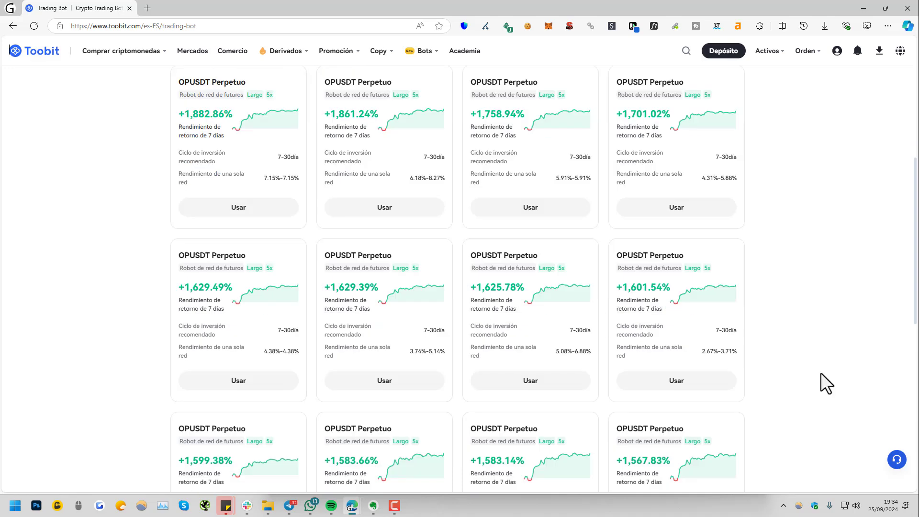
scroll(107, 427, "up", 7)
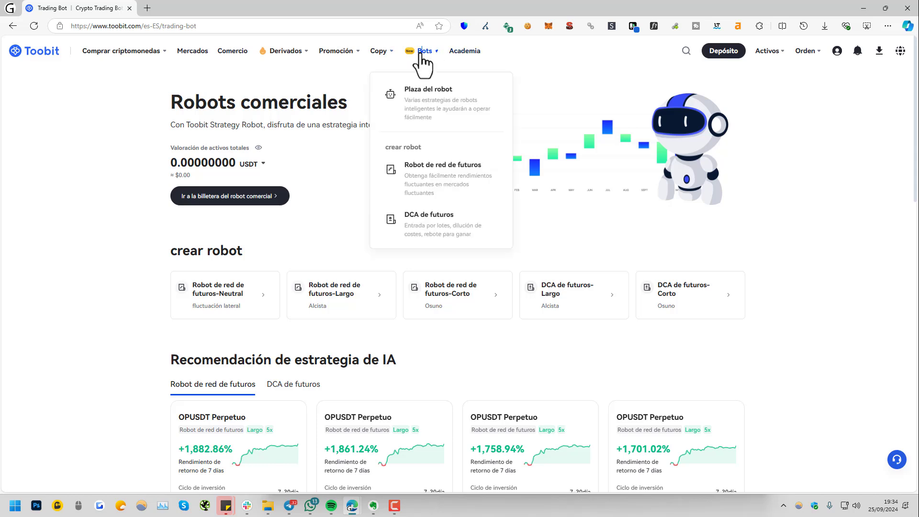
Return to the home page and open the on-chain deposit page.
left_click(42, 57)
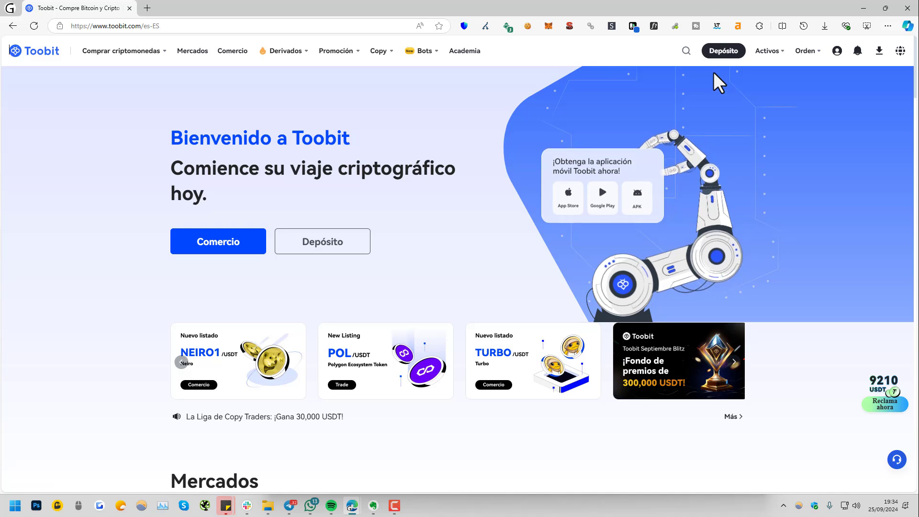
left_click(721, 52)
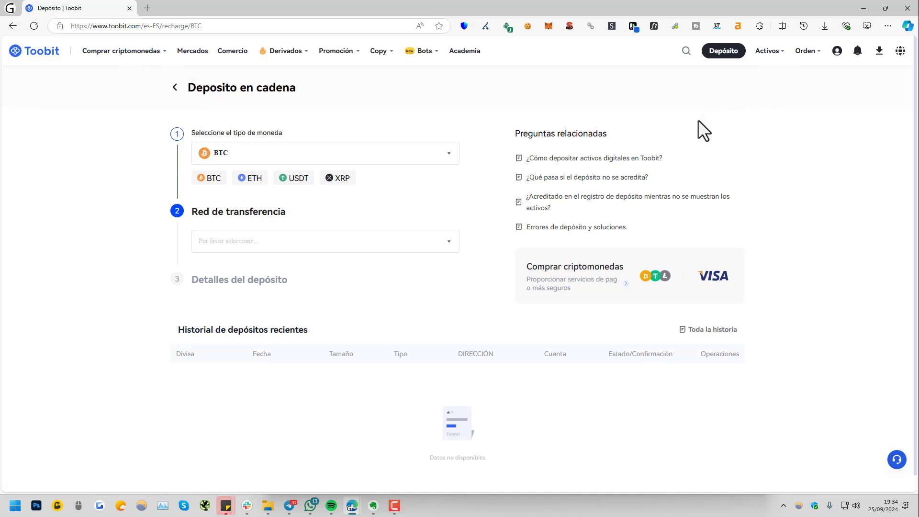
Open the assets overview and review the spot, futures, trading bot and copy trading accounts and the recent transfer record.
left_click(767, 52)
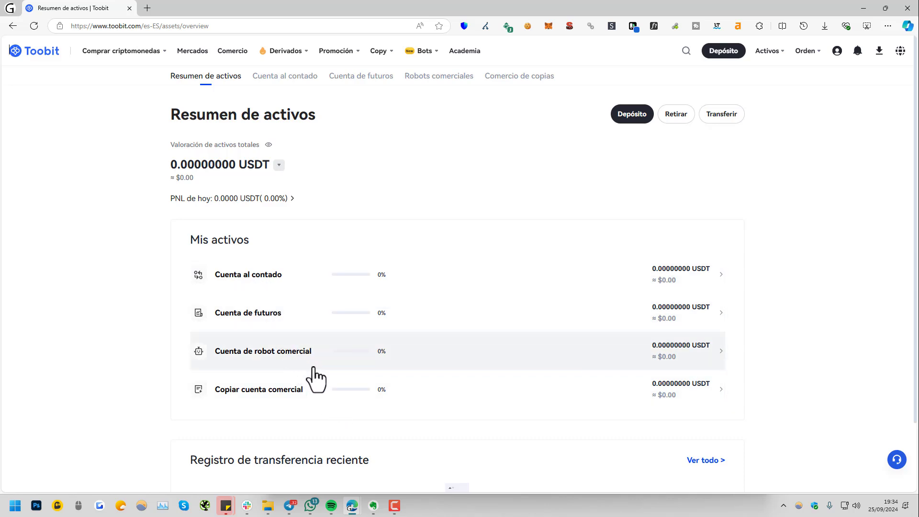
scroll(318, 415, "down", 3)
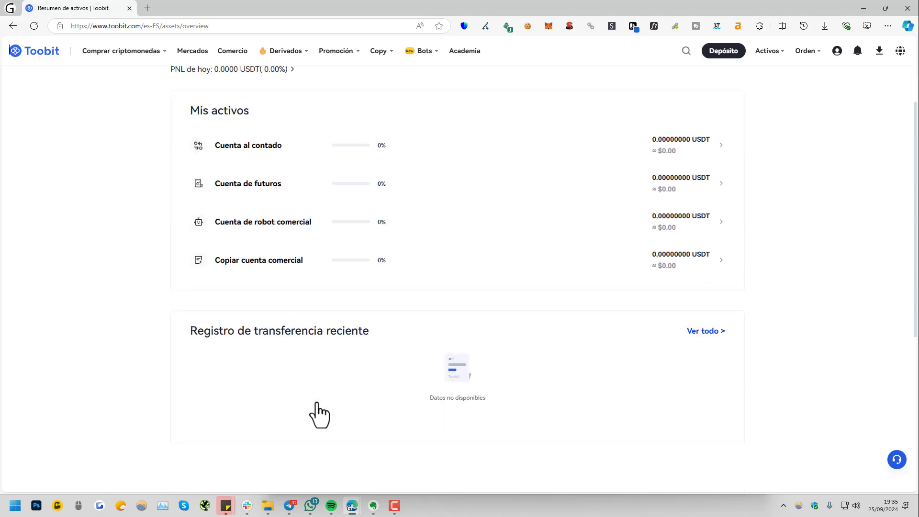
middle_click(82, 425)
left_click(493, 126)
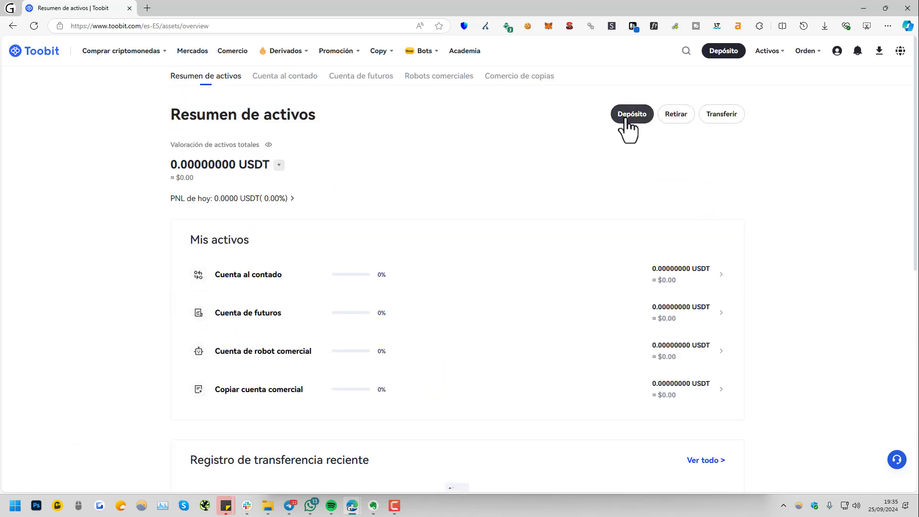
Open the internal transfer form, inspect its source and destination accounts, currency and amount fields, and close it without transferring.
left_click(723, 119)
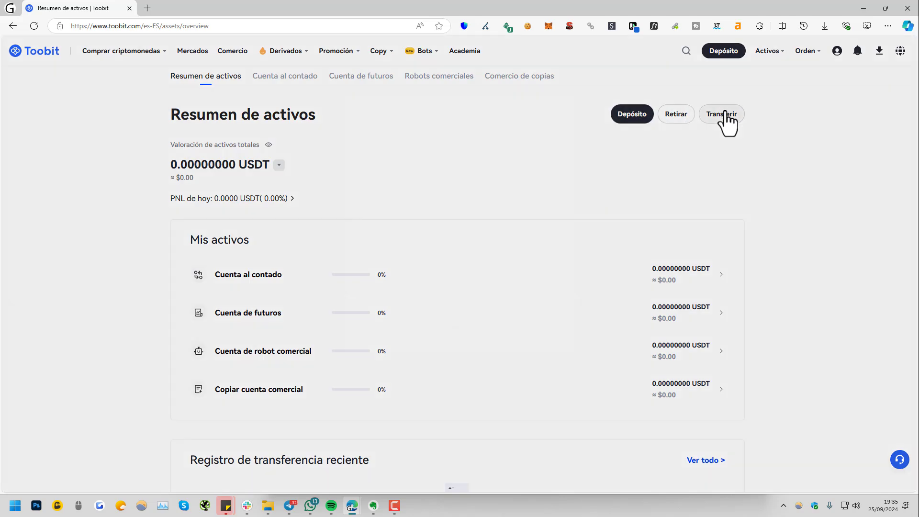
left_click(418, 189)
left_click(556, 189)
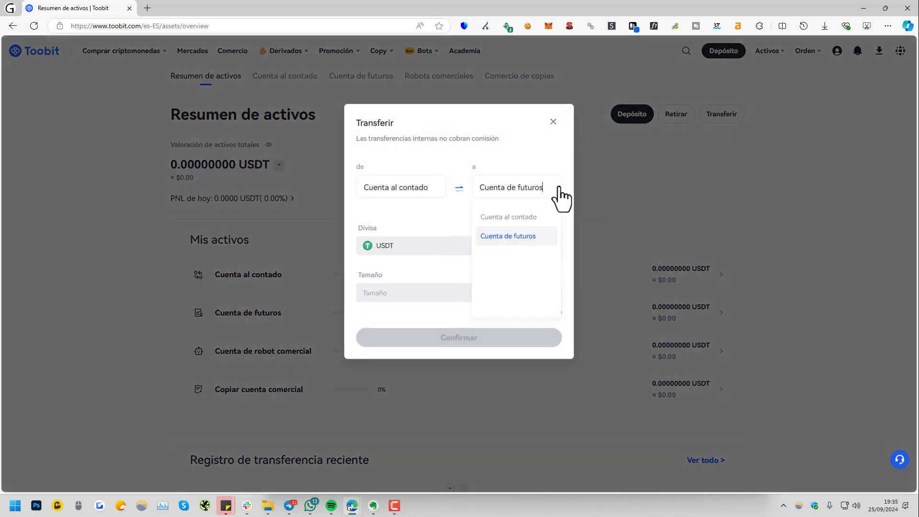
left_click(417, 189)
left_click(517, 191)
left_click(416, 272)
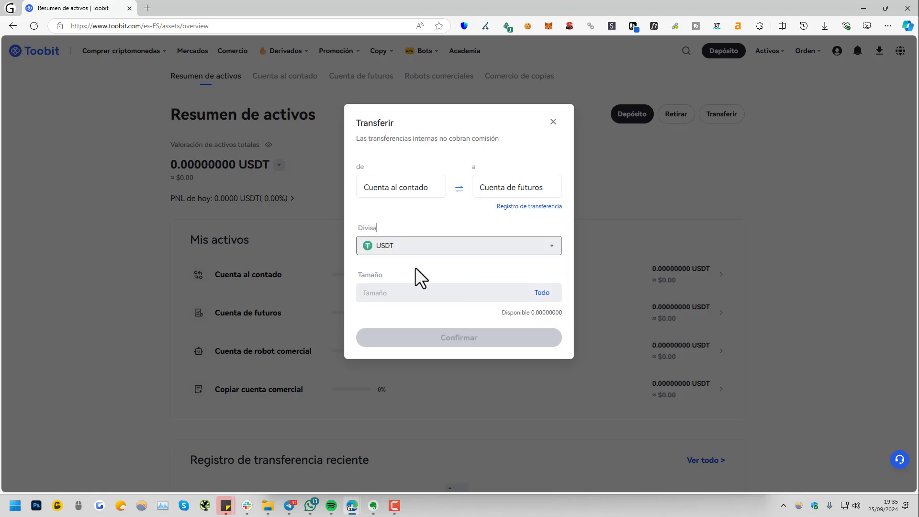
left_click(413, 292)
left_click(539, 150)
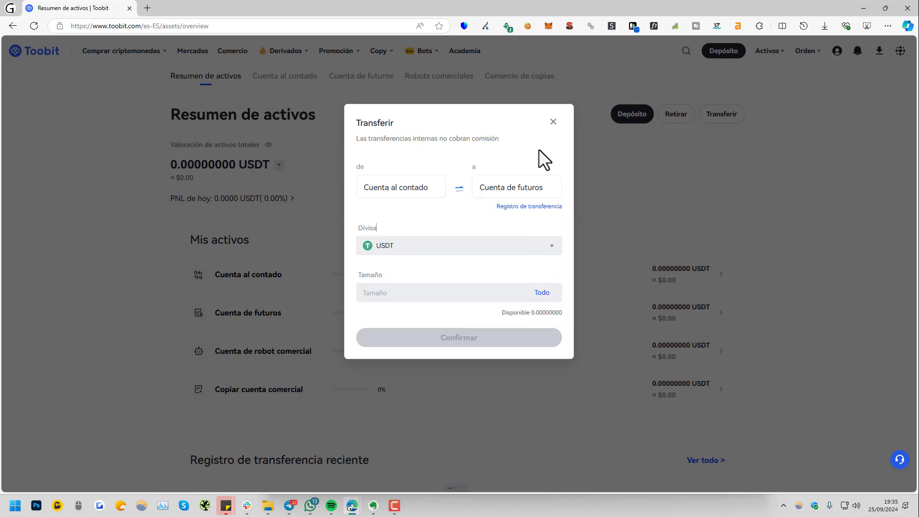
left_click(553, 123)
Open the withdrawal form, choose the Bitcoin network for BTC, and view the internal transfer option.
left_click(677, 117)
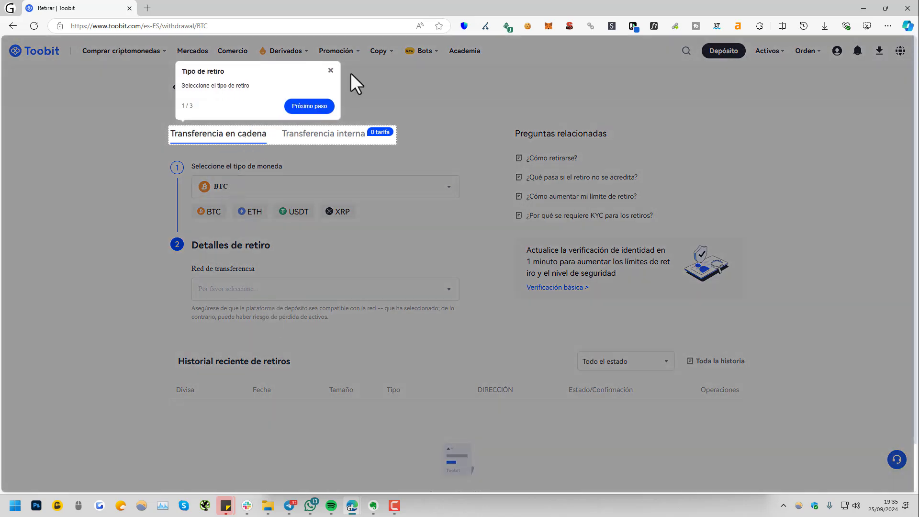
left_click(331, 71)
left_click(311, 292)
left_click(248, 321)
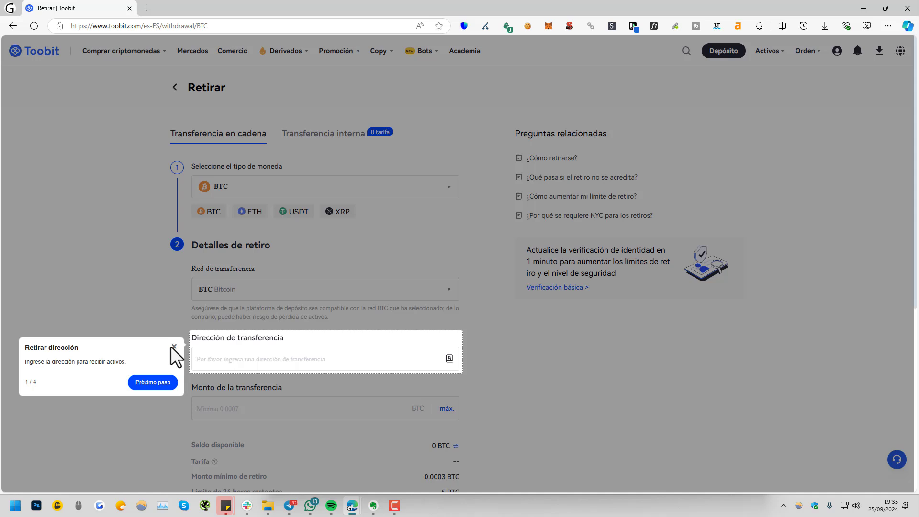
left_click(174, 346)
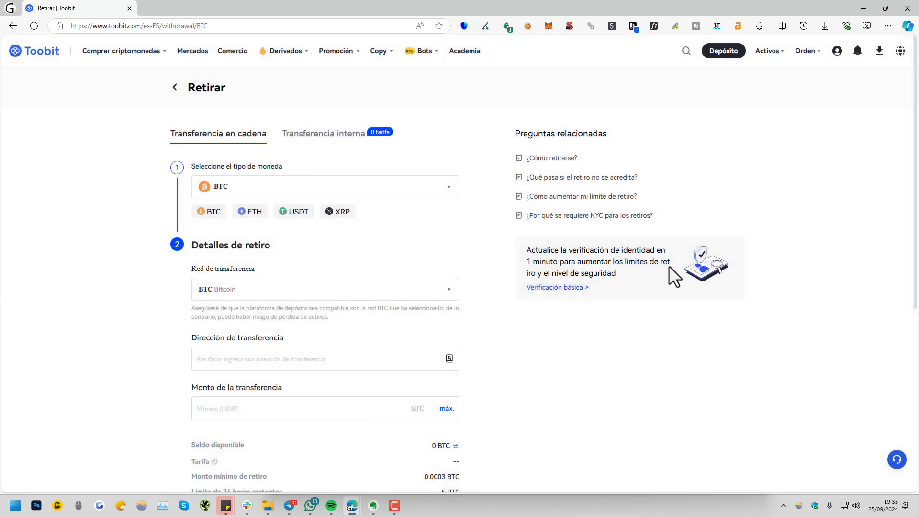
left_click(318, 139)
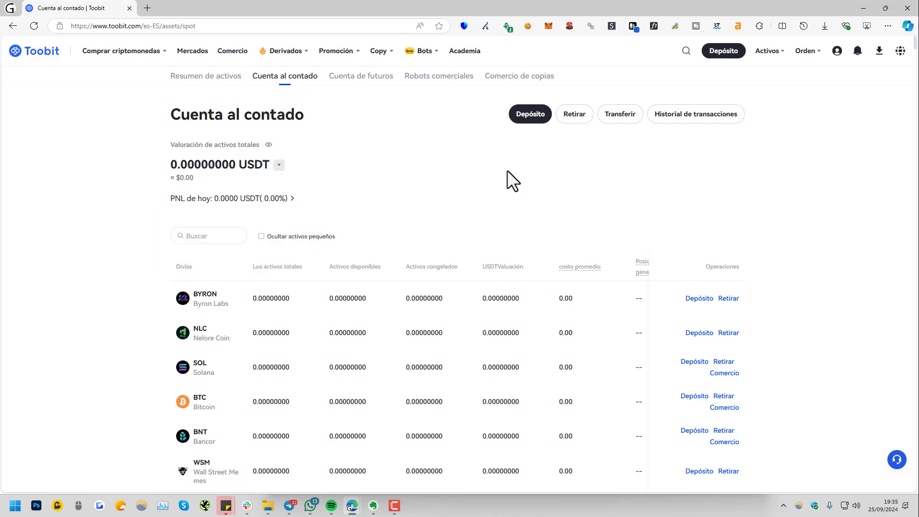
Open the spot orders page, check the trade history and open orders, and show the account menu.
left_click(800, 79)
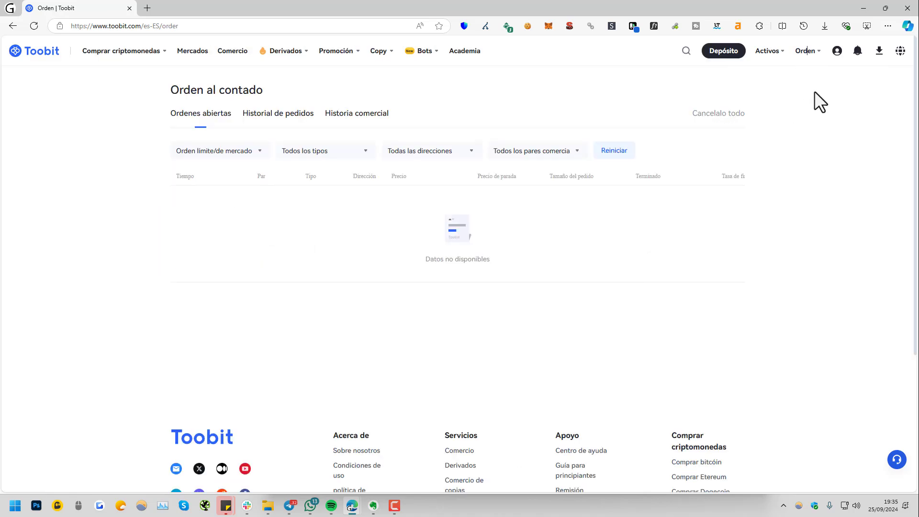
left_click(358, 115)
left_click(195, 112)
mouse_move(838, 51)
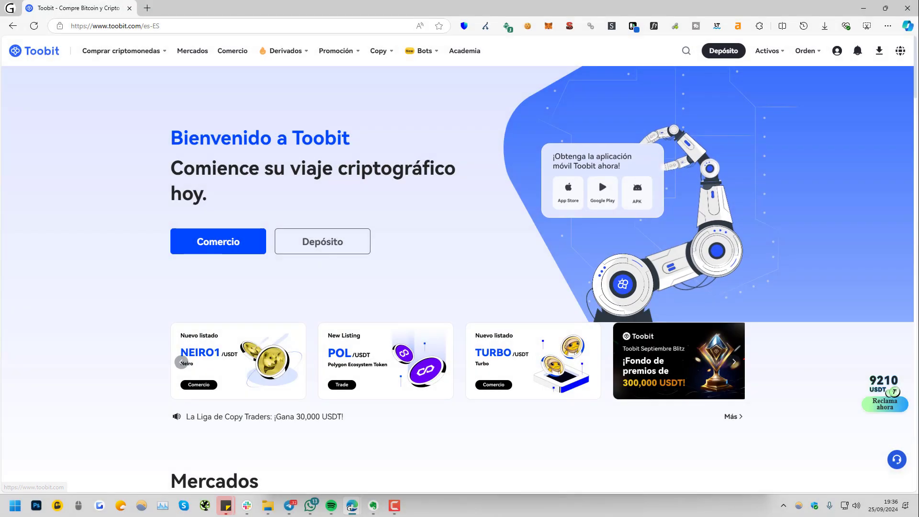
Browse the home page through its markets, frequently asked questions, referral and partner sections.
scroll(648, 220, "down", 8)
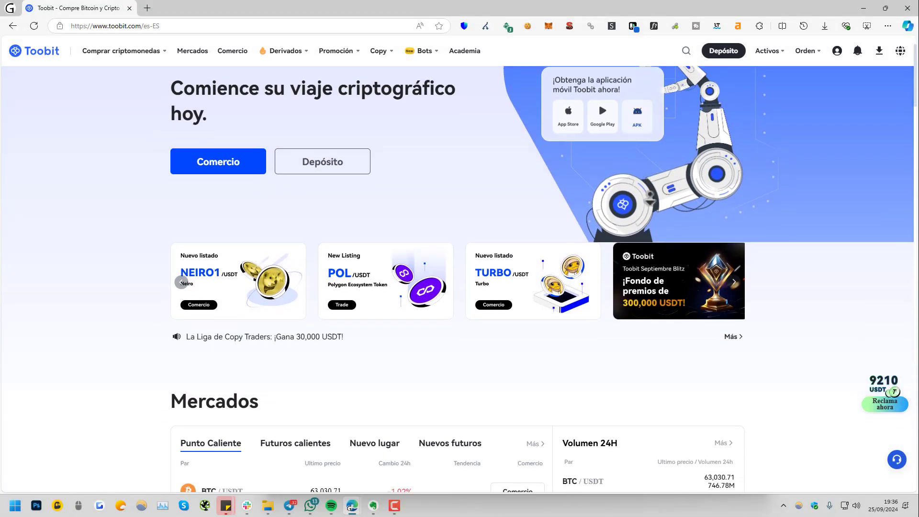
scroll(649, 220, "down", 15)
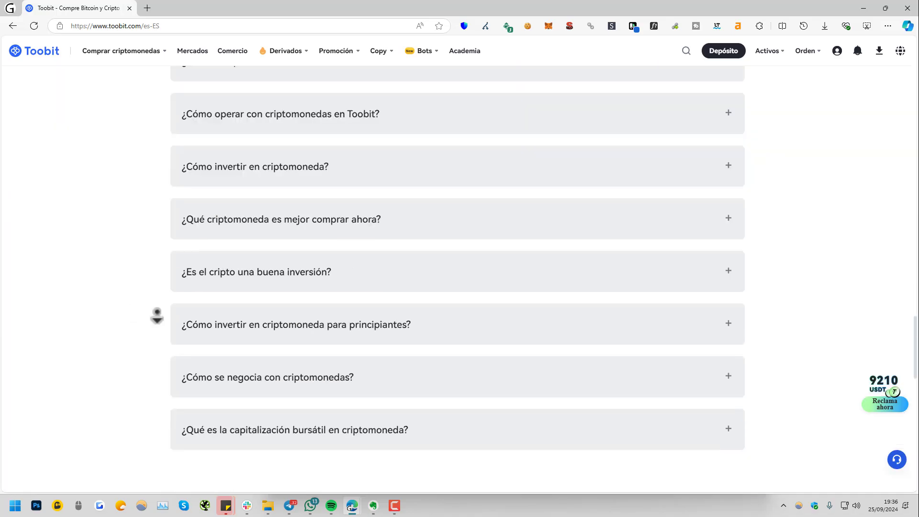
scroll(119, 355, "up", 15)
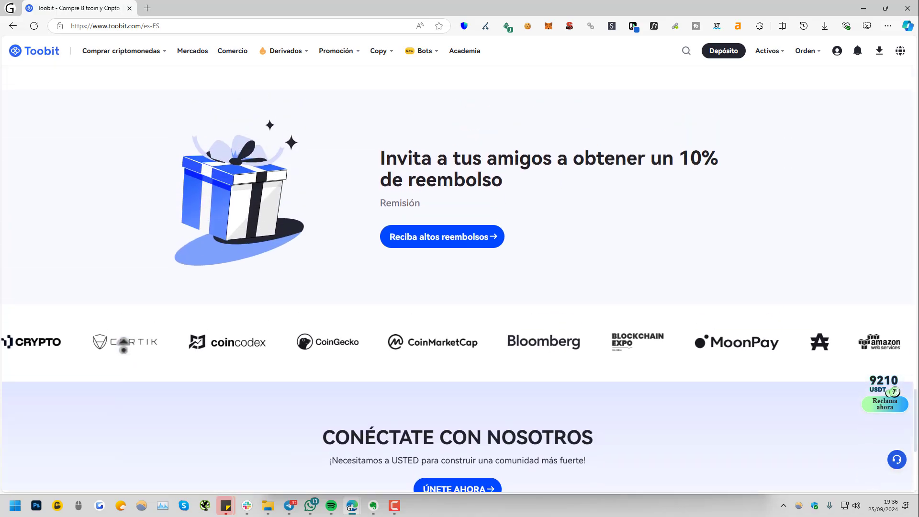
scroll(139, 304, "up", 15)
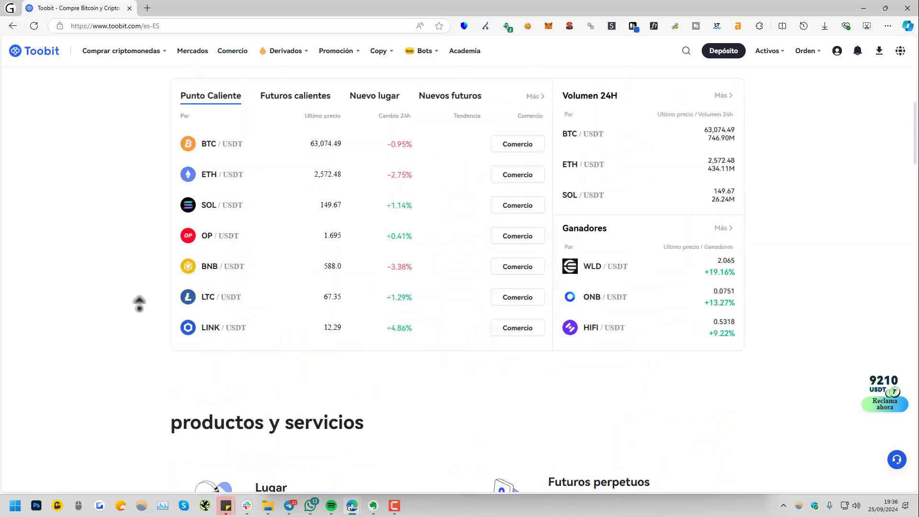